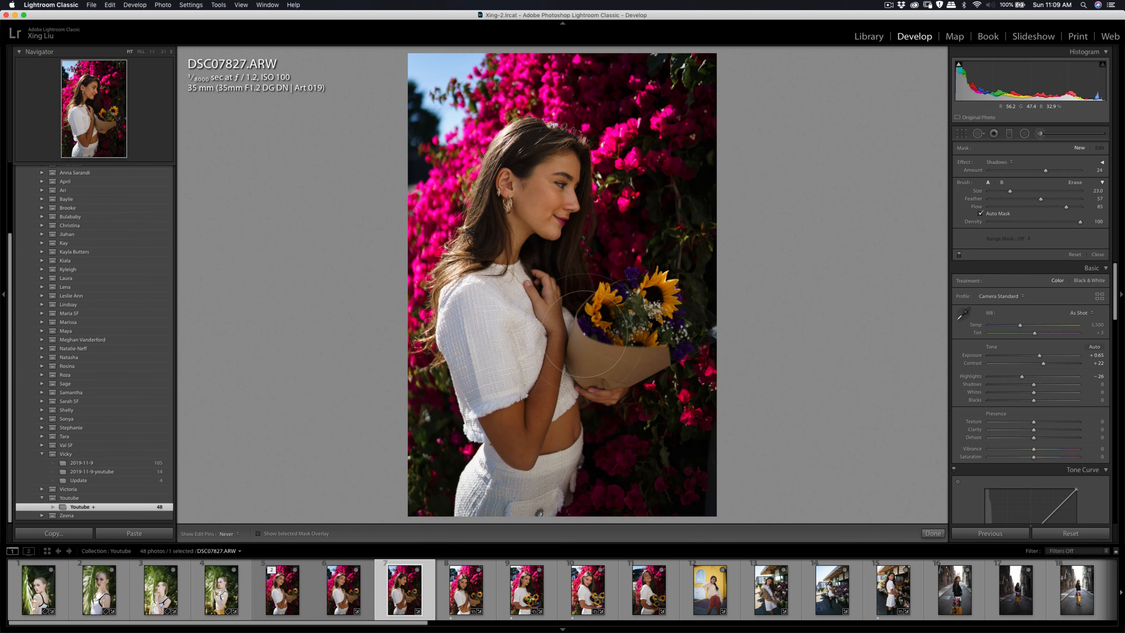
Step: Brush two separate Shadows adjustment masks at amount 24, one on the cheek and one from the face to the raised hand
mouse_move(484, 255)
mouse_down()
mouse_move(504, 186)
mouse_move(529, 217)
mouse_up()
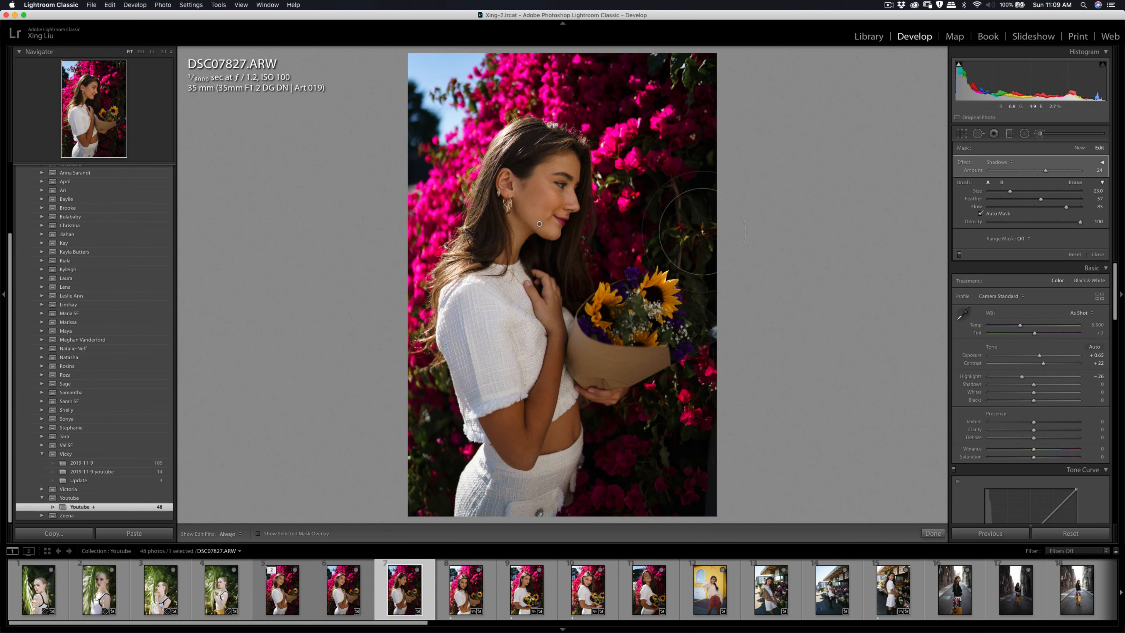
click(1079, 149)
scroll(546, 196, down, 6)
mouse_move(542, 202)
mouse_down()
mouse_move(548, 182)
mouse_move(512, 229)
mouse_move(531, 298)
mouse_move(560, 334)
mouse_up()
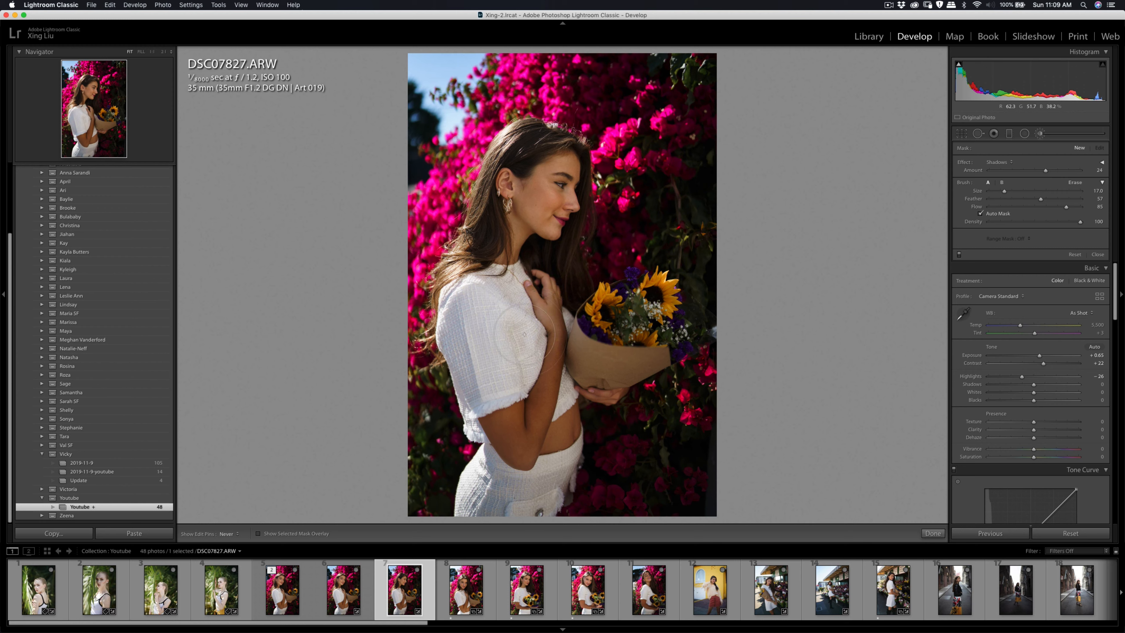
click(1040, 133)
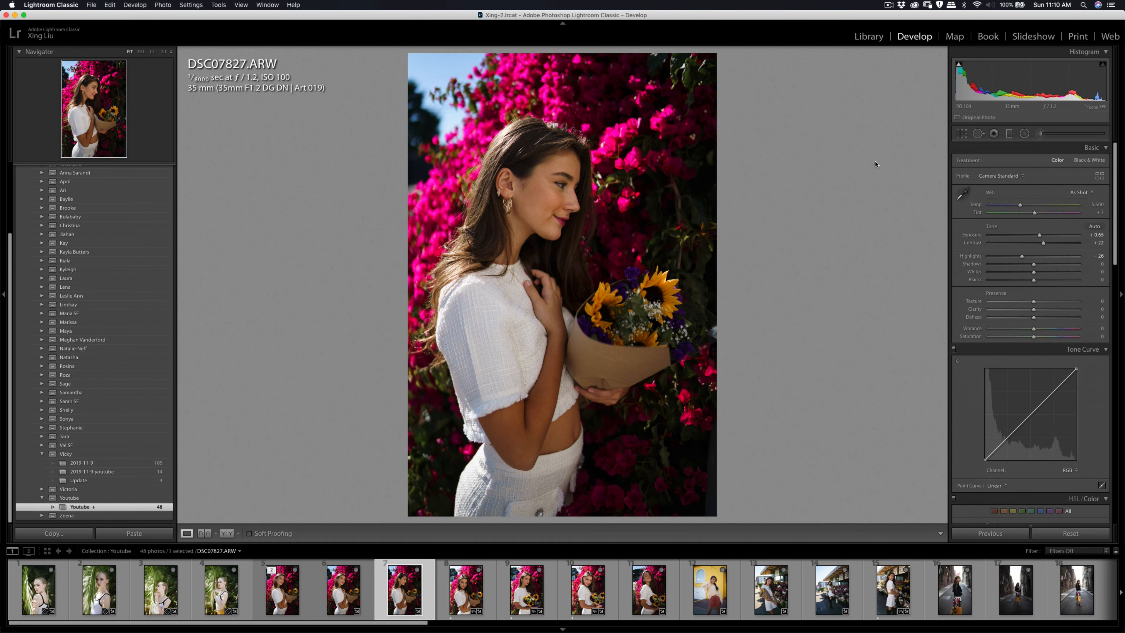
Step: Send DSC07827.ARW to Imagenomic Portraiture 3 for external editing
click(448, 595)
click(429, 590)
right_click(442, 598)
mouse_move(523, 427)
click(573, 438)
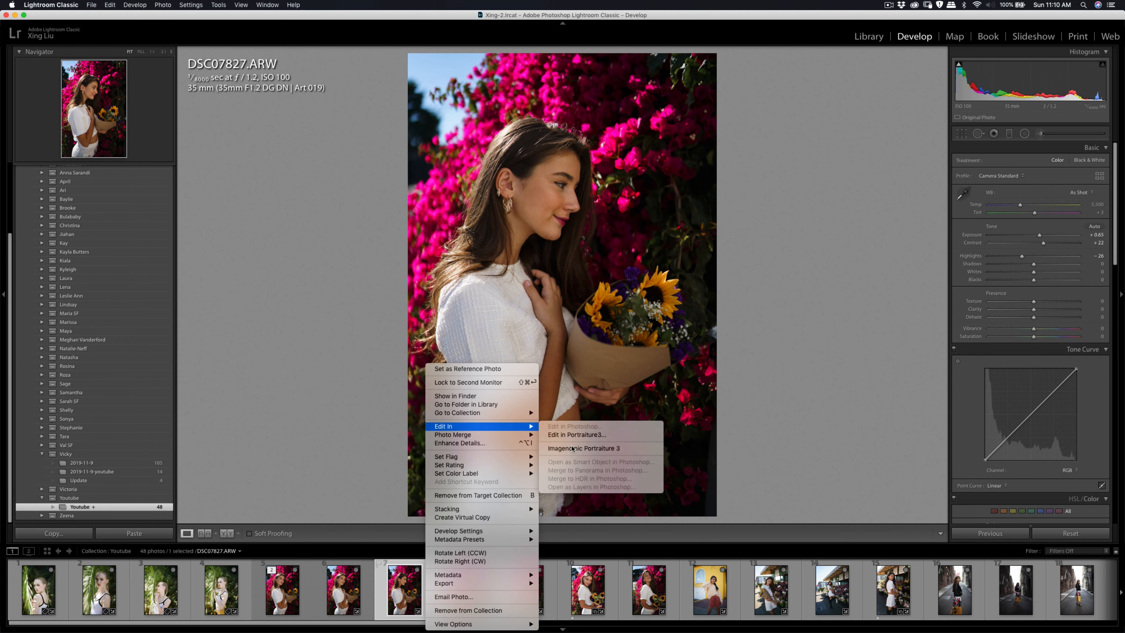
click(762, 298)
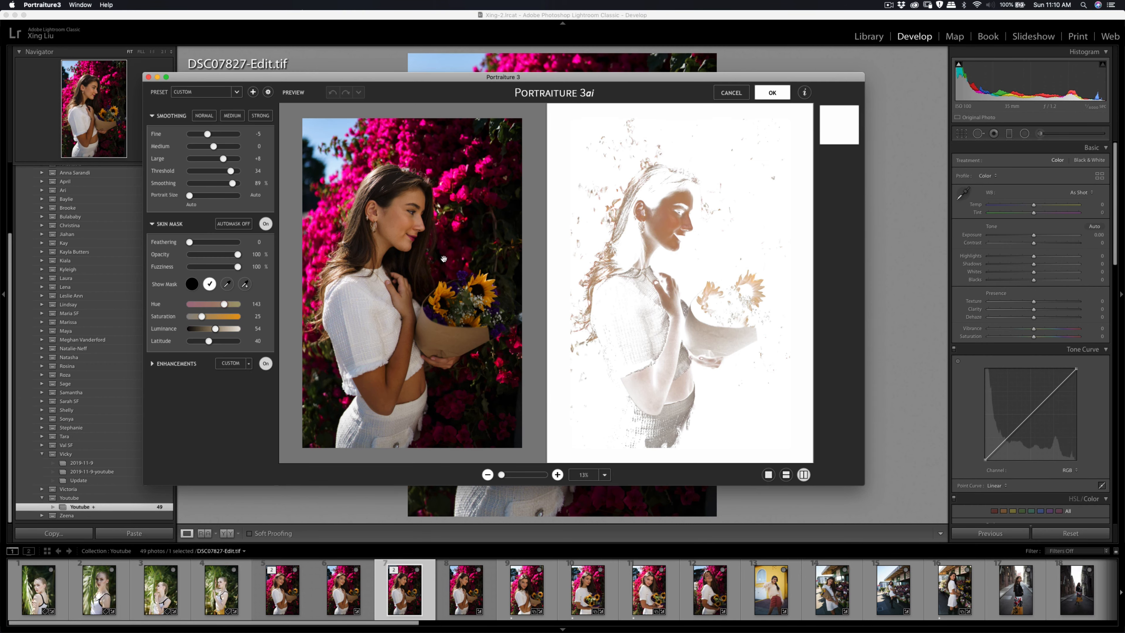
Step: Sample the facial skin tone for the skin mask, apply the Portraiture smoothing, and export DSC07827-Edit.tif
click(228, 284)
click(397, 228)
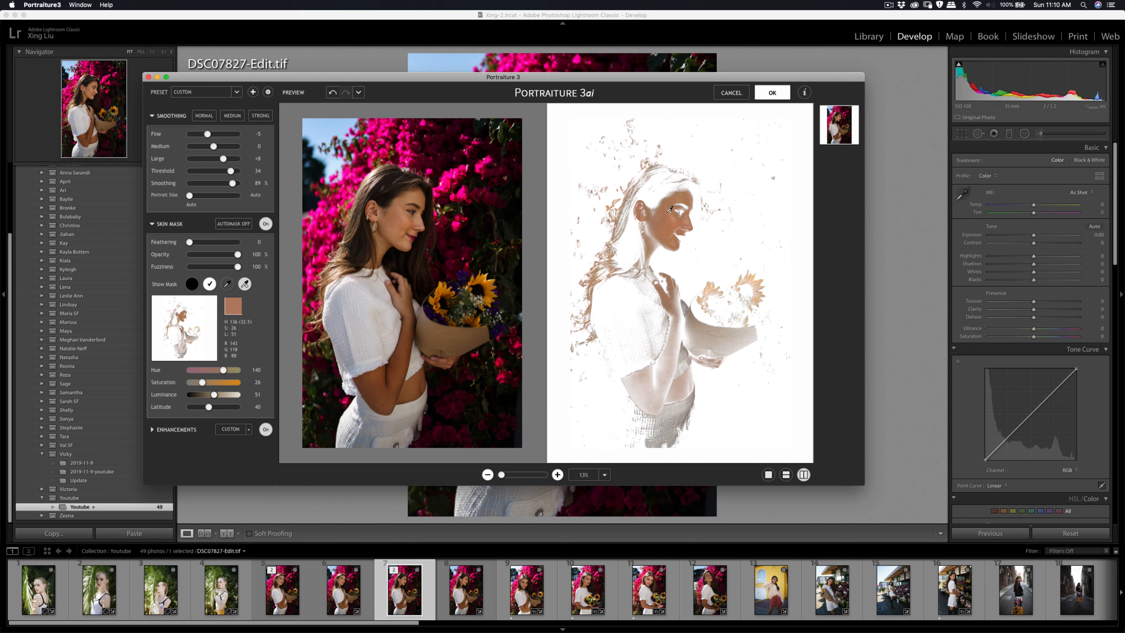
click(773, 94)
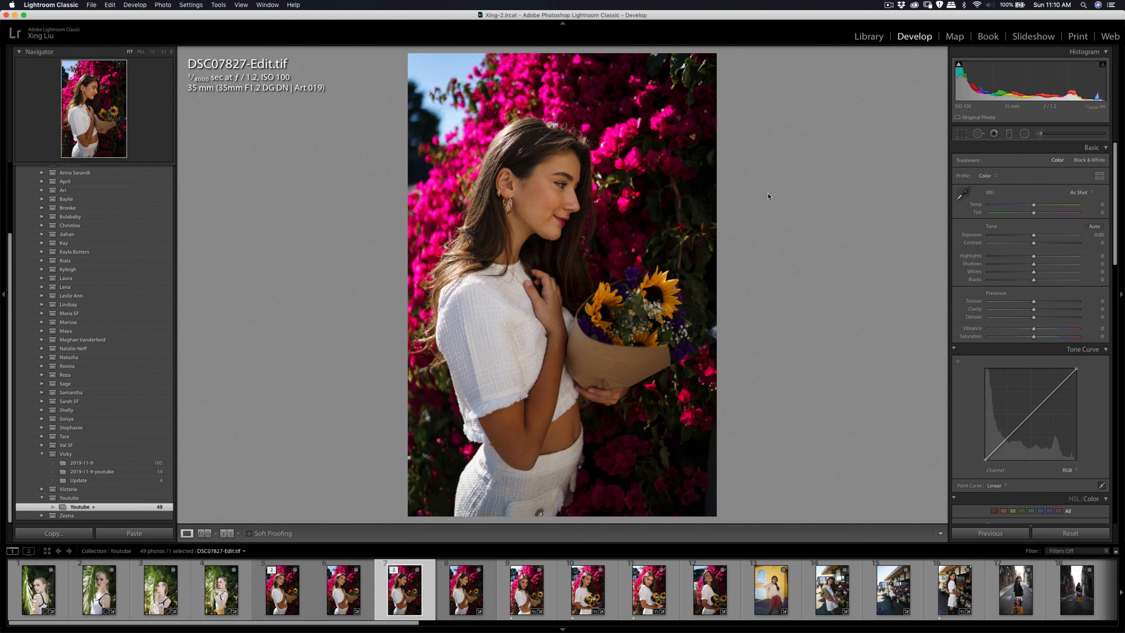
key(super+shift+e)
click(722, 344)
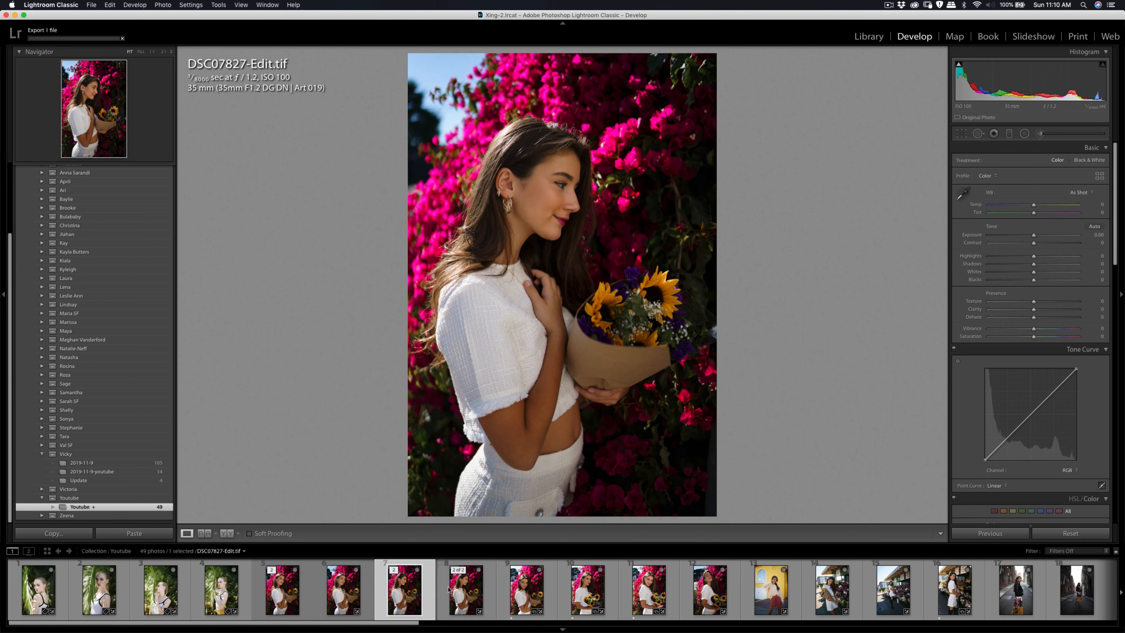
Step: Open DSC07830.ARW and heal the small blemishes on the forehead between the eyebrows with the spot removal tool at size 9
click(544, 597)
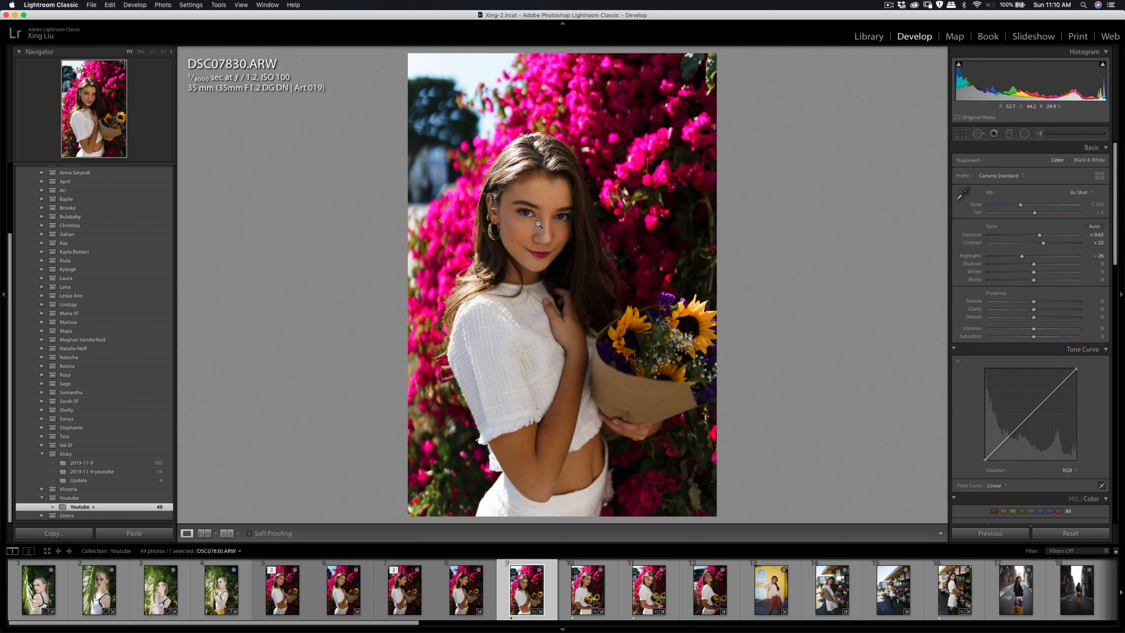
click(550, 214)
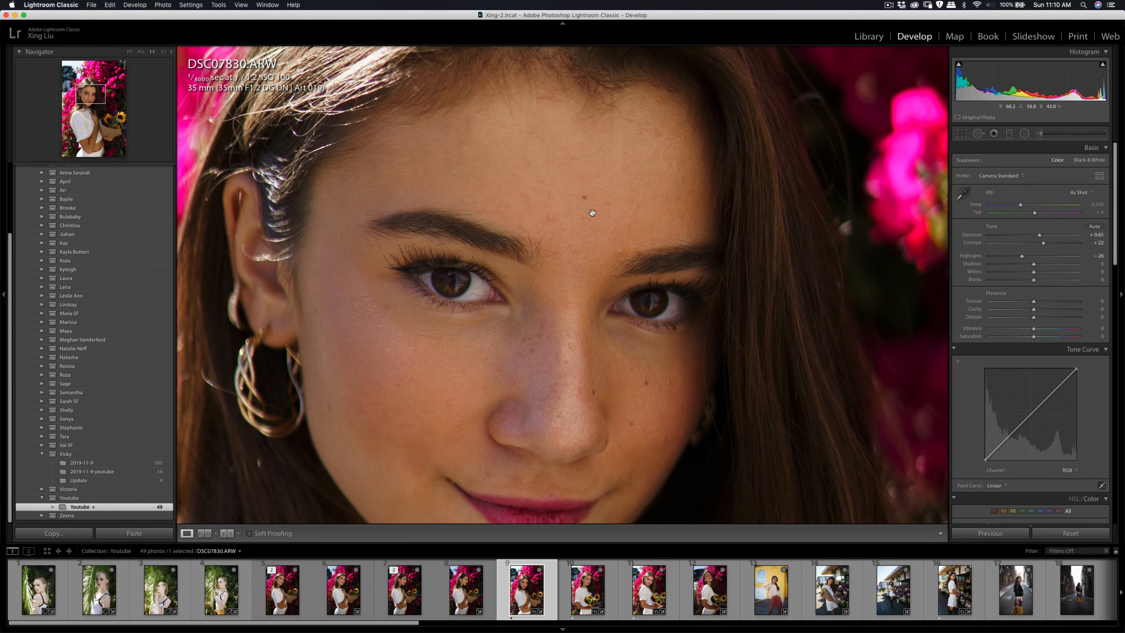
key(q)
click(551, 218)
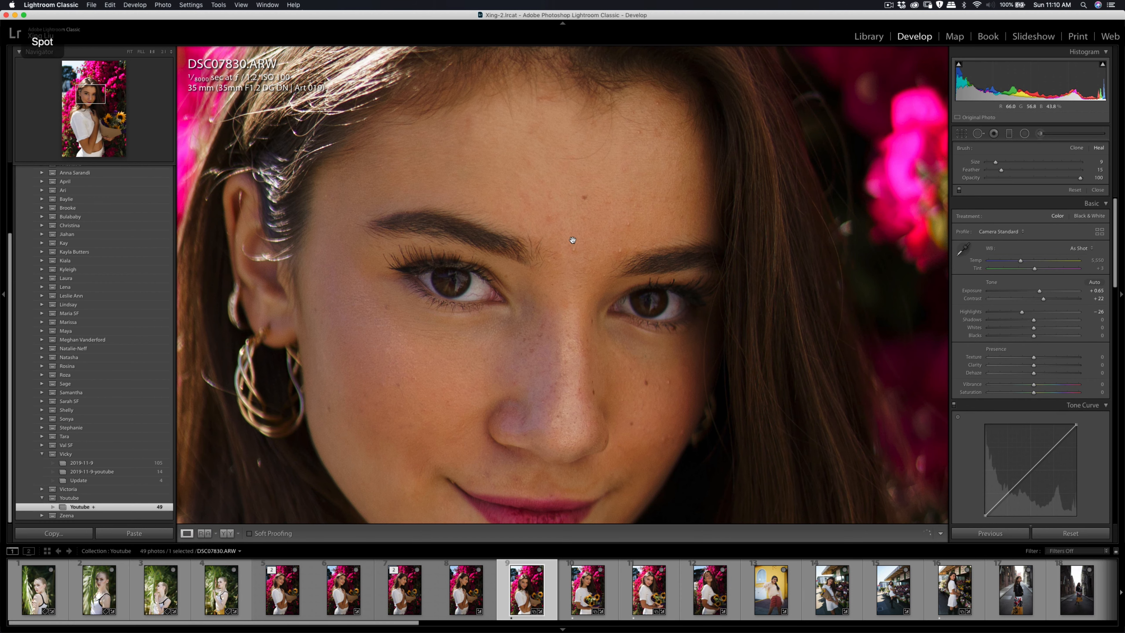
key(q)
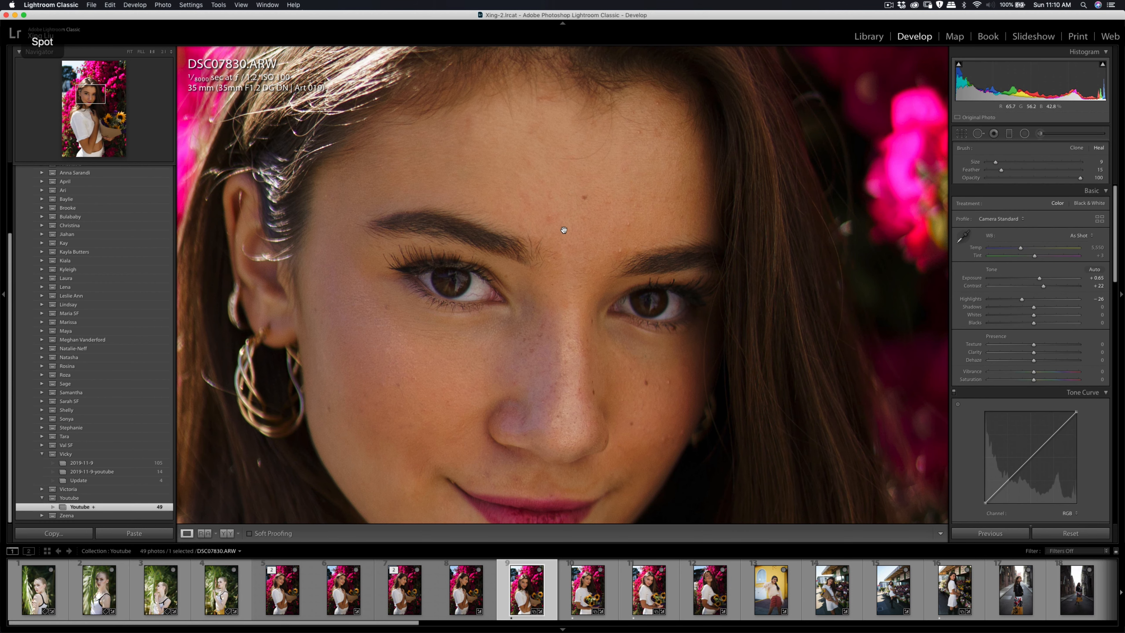
key(q)
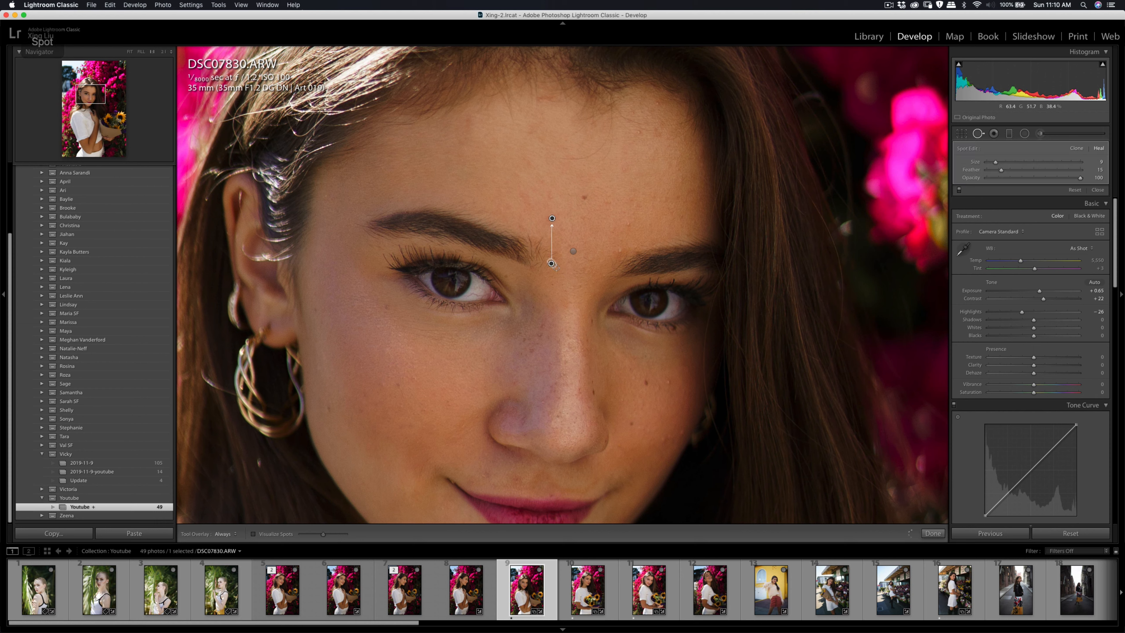
key(q)
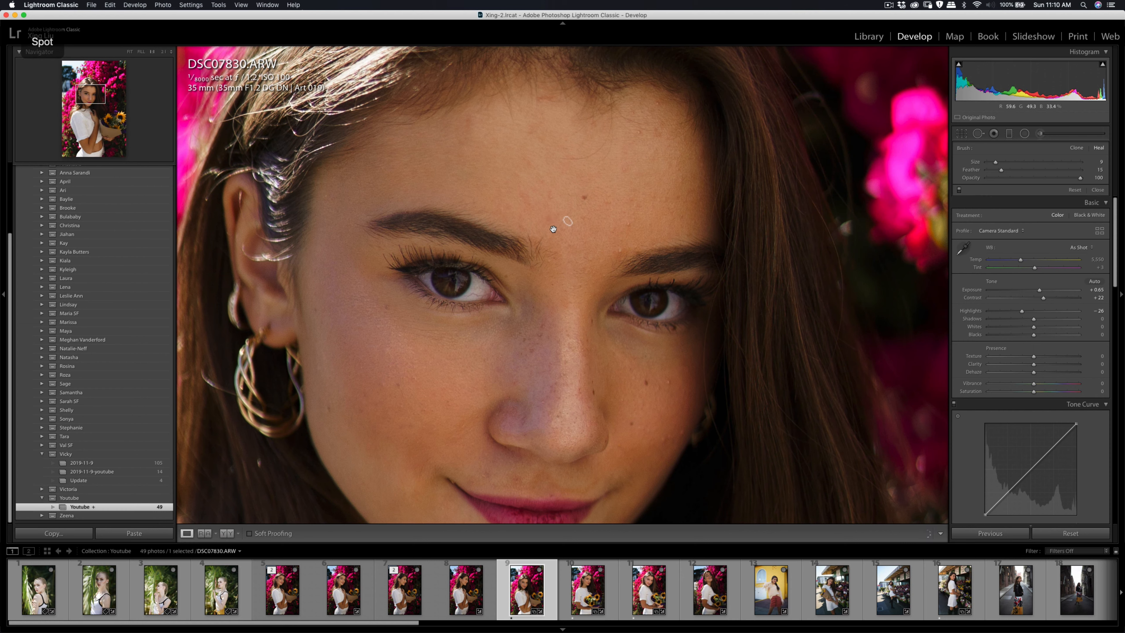
key(q)
drag(551, 225, 550, 194)
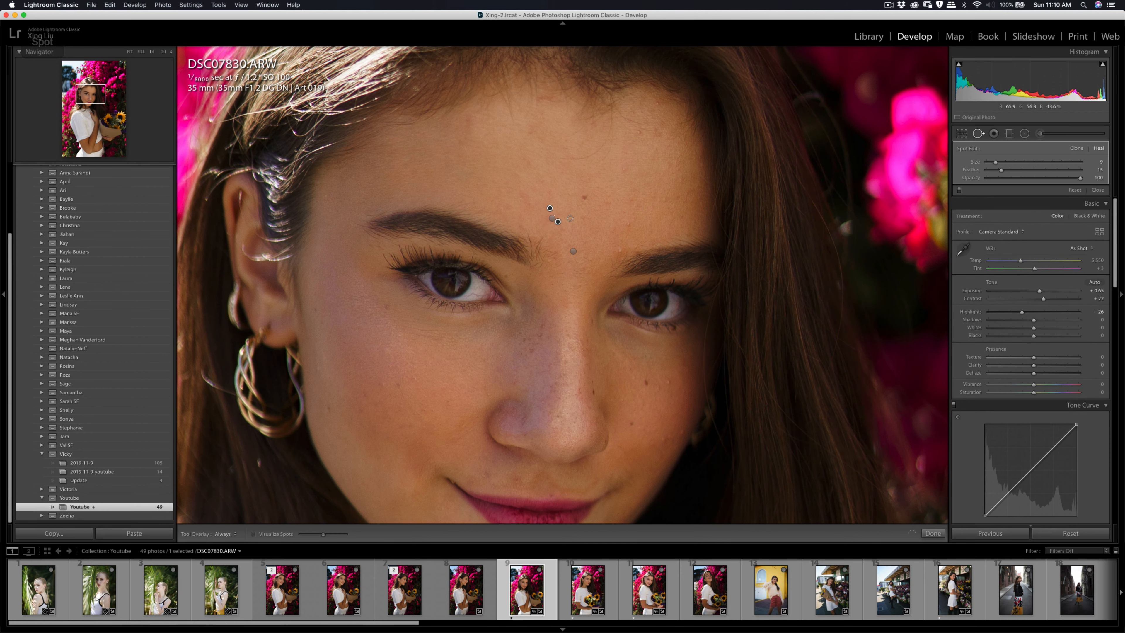
key(q)
key(q)
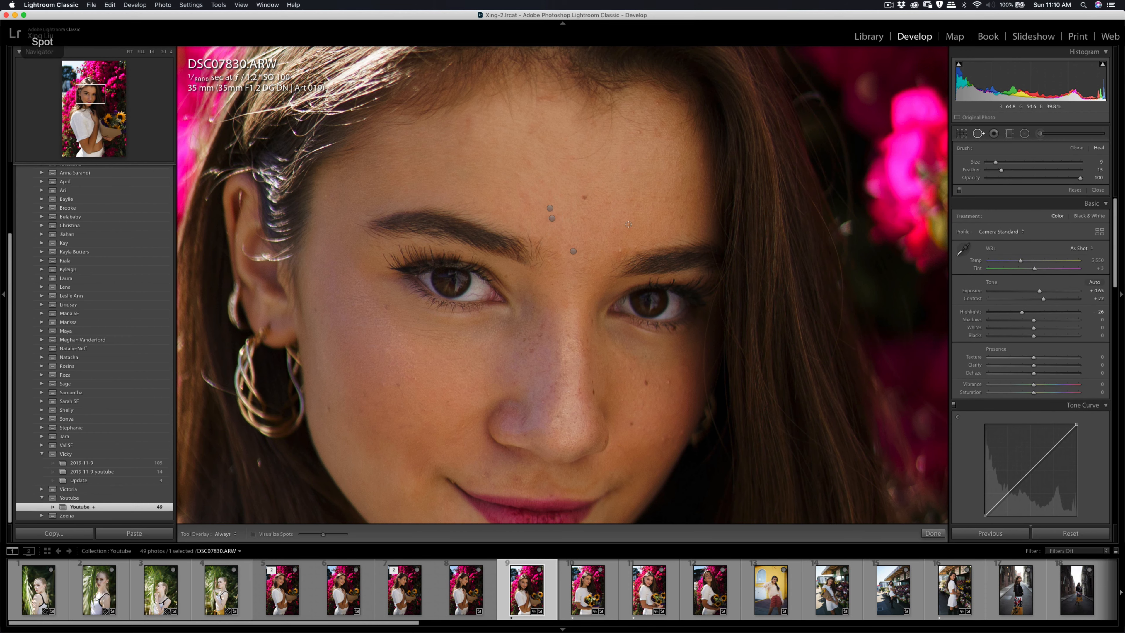
Step: Heal the two blemishes on the forehead just above the inner end of the eyebrow farther from the earring
click(629, 224)
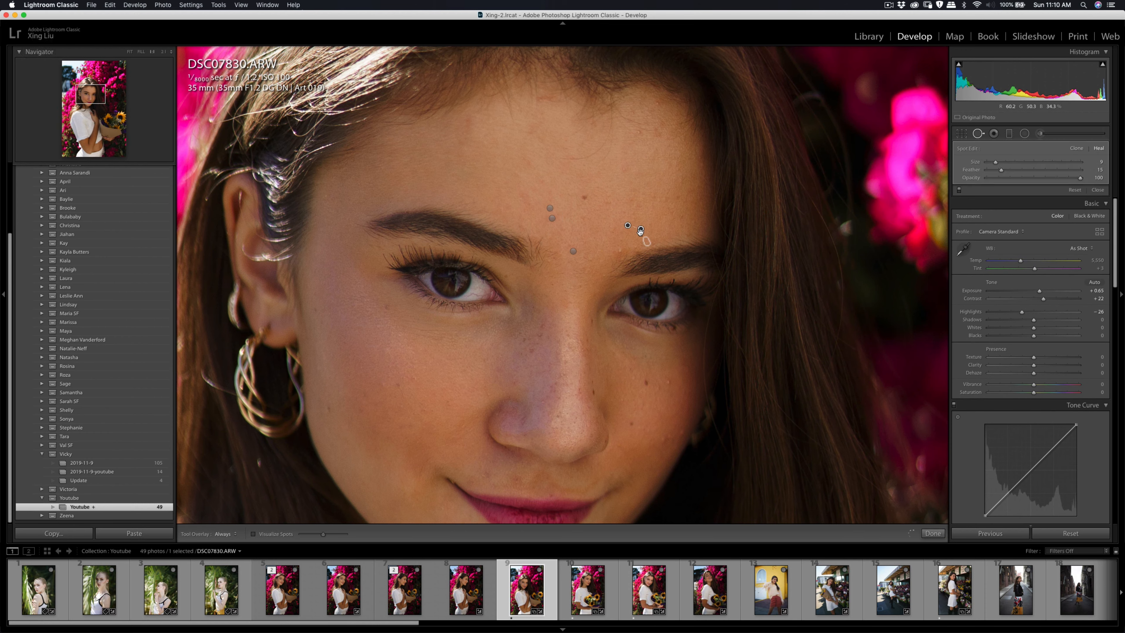
key(q)
key(q)
click(619, 251)
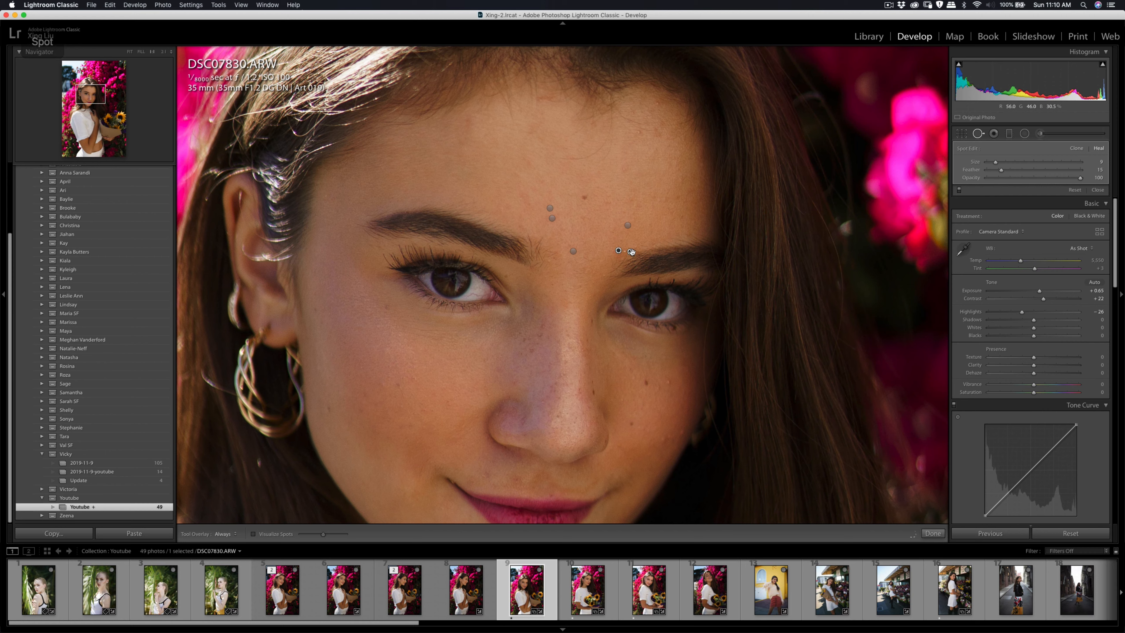
key(q)
key(q)
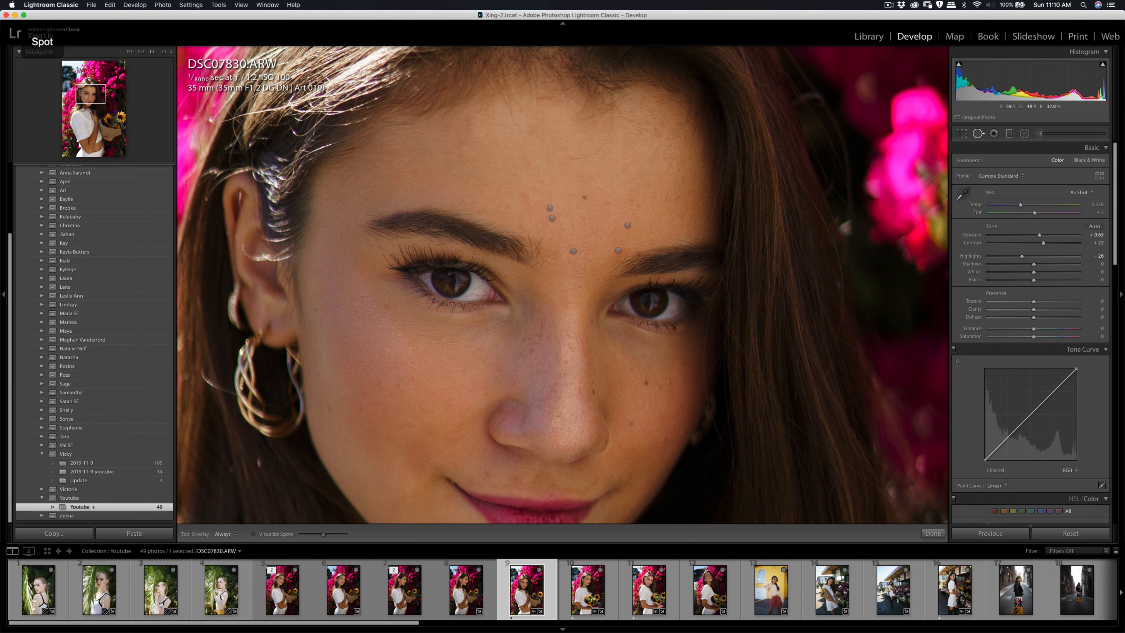
Step: Heal two blemishes on the shaded cheek, then return to the full photo view
click(669, 382)
key(q)
key(q)
click(664, 439)
key(q)
key(q)
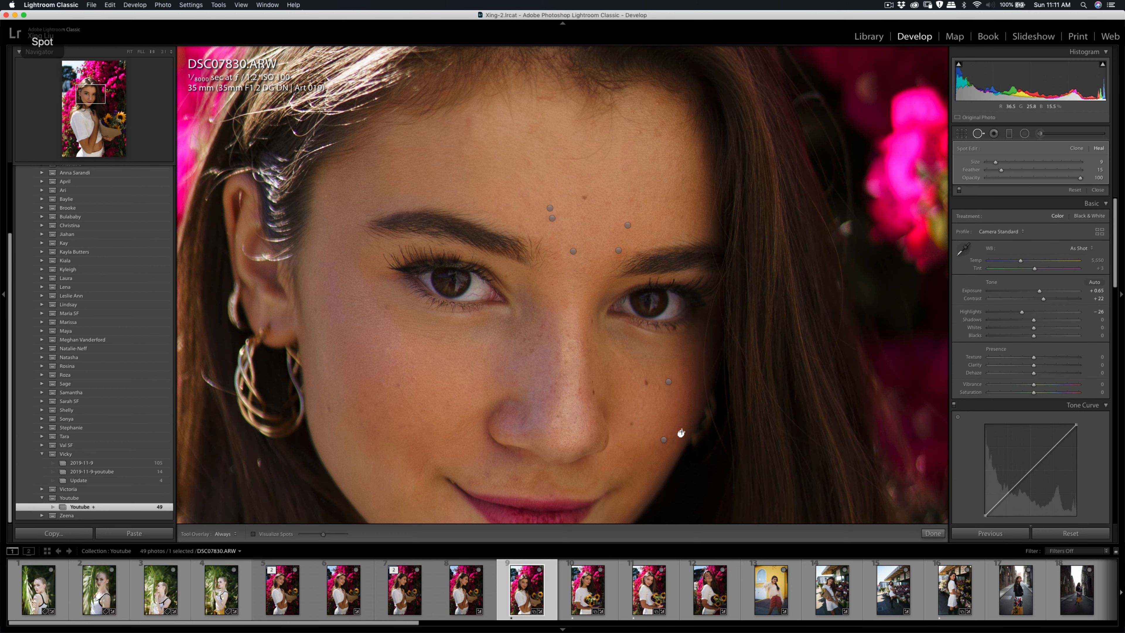
key(q)
click(469, 366)
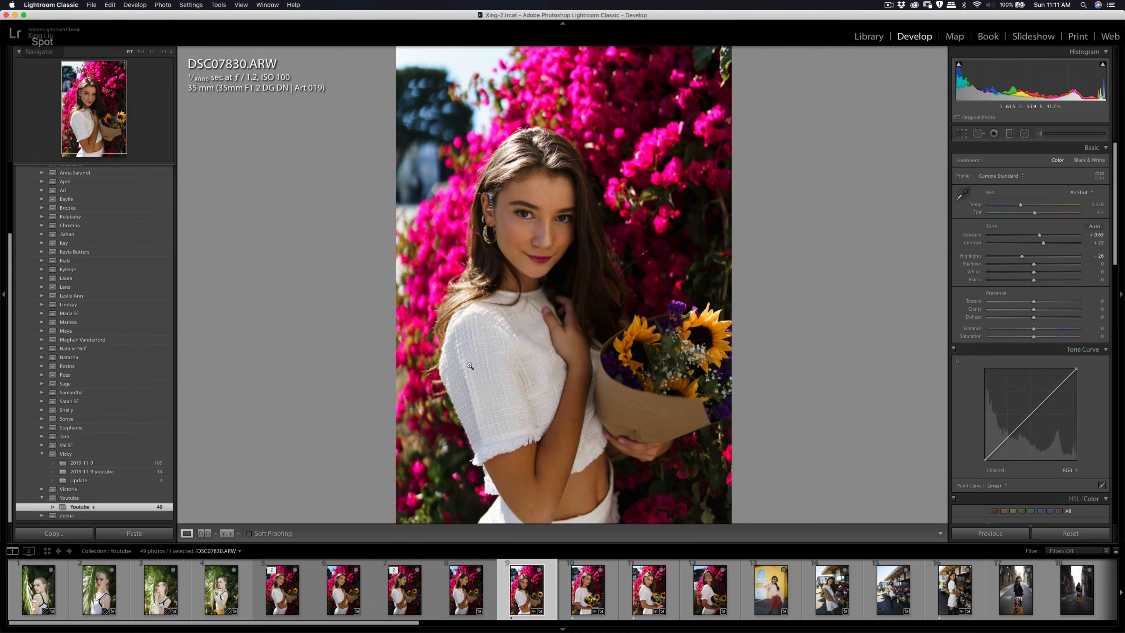
Step: Set the photo's contrast to +27 and its shadows to +8
drag(1044, 243, 1046, 243)
drag(1034, 264, 1037, 265)
Step: Brush a Soften Skin (Lite) adjustment over the facial skin, plus a Shadows adjustment at amount 24.46 on the face
click(544, 218)
key(k)
drag(447, 248, 393, 236)
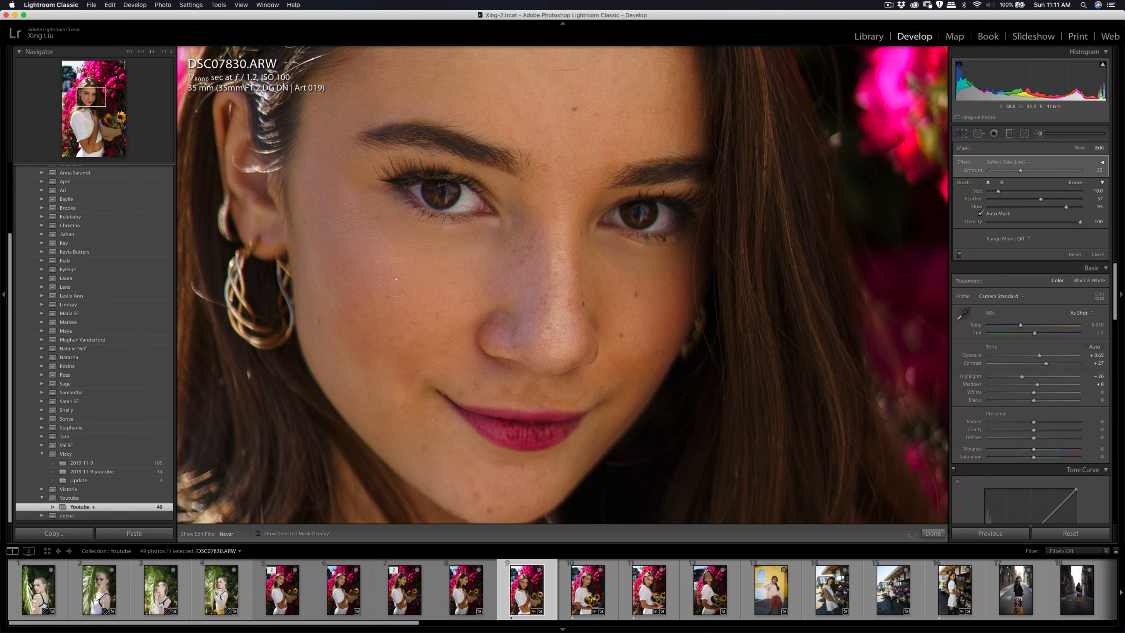
key(q)
key(q)
click(446, 286)
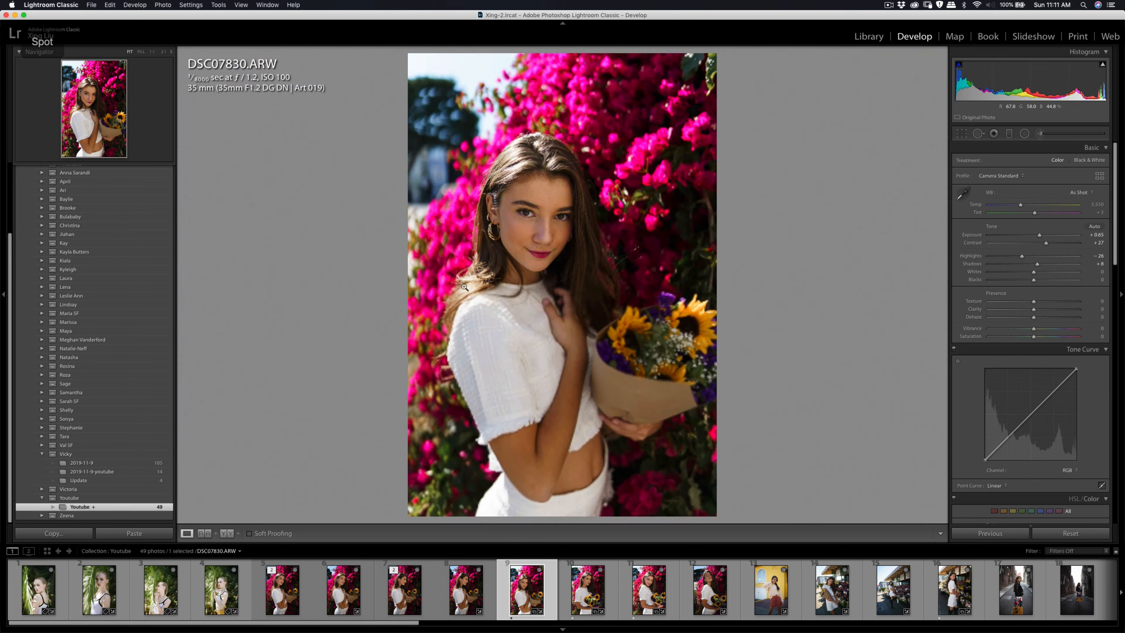
click(1039, 133)
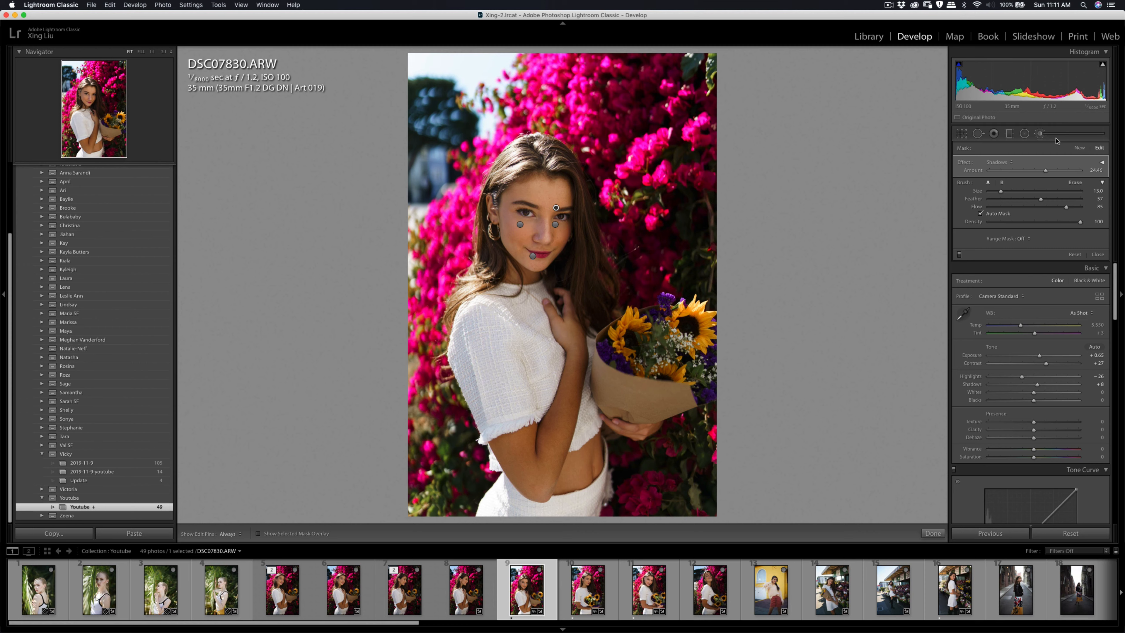
click(1040, 133)
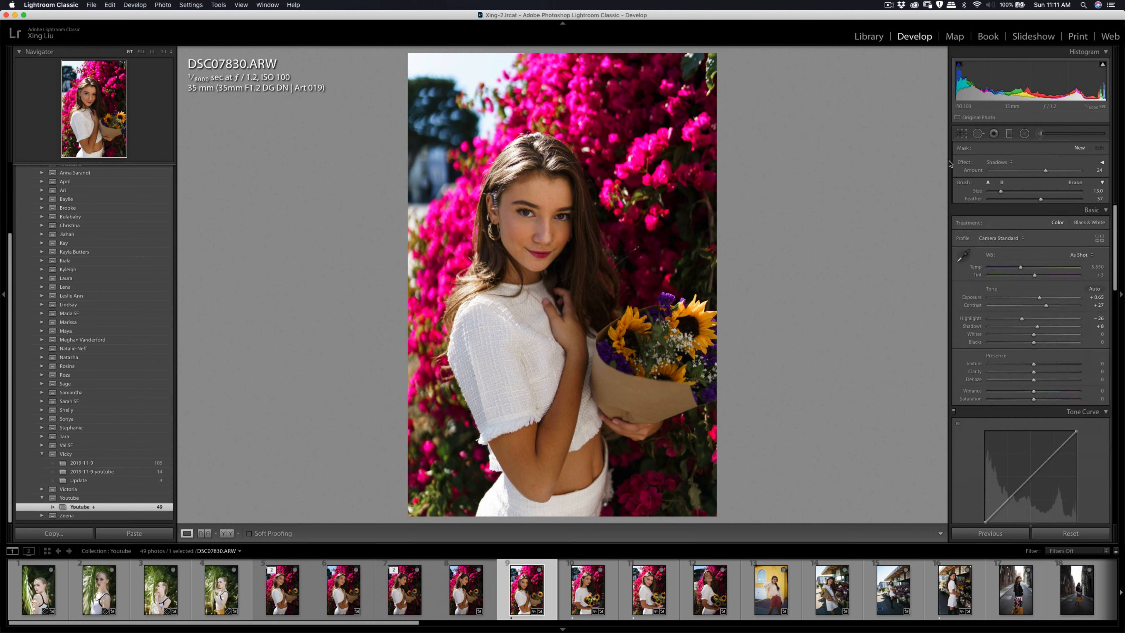
Step: Send DSC07830.ARW to Imagenomic Portraiture 3 for external editing
right_click(541, 249)
mouse_move(615, 327)
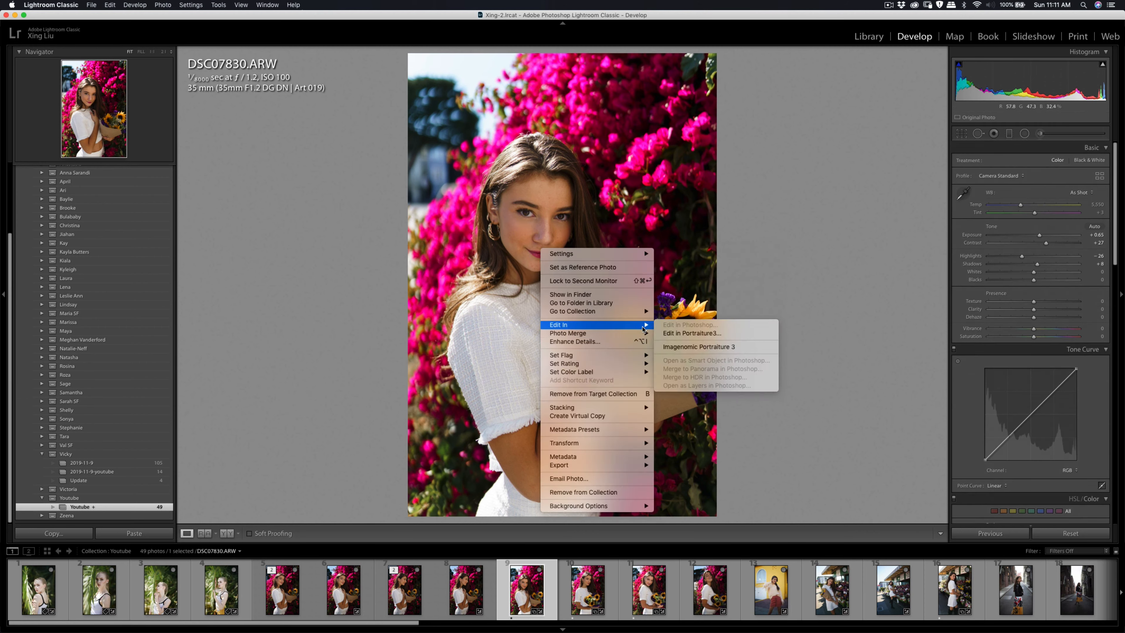
click(682, 345)
click(763, 295)
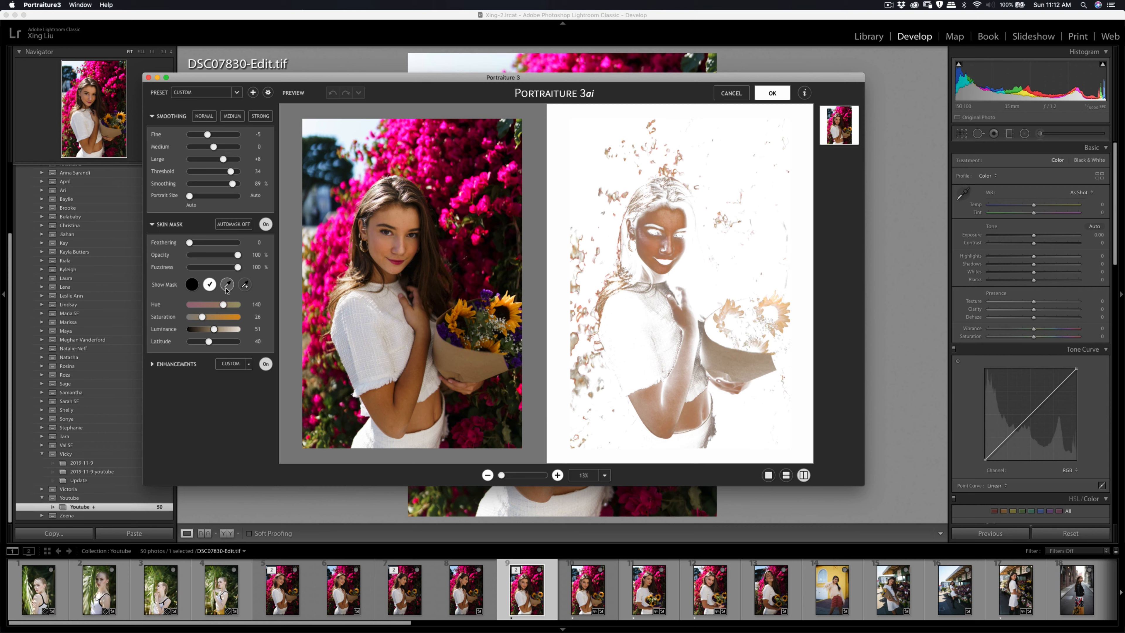
Step: Sample the face's skin tone for the skin mask, apply the Portraiture smoothing, and export DSC07830-Edit.tif to the specific hard-drive folder
click(227, 288)
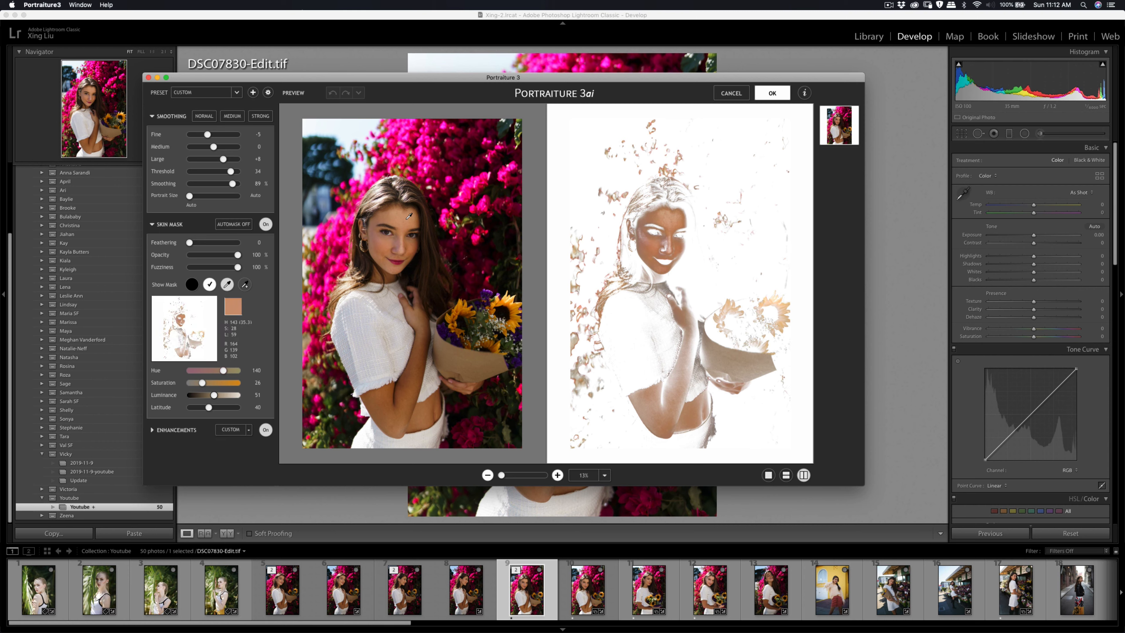
click(398, 241)
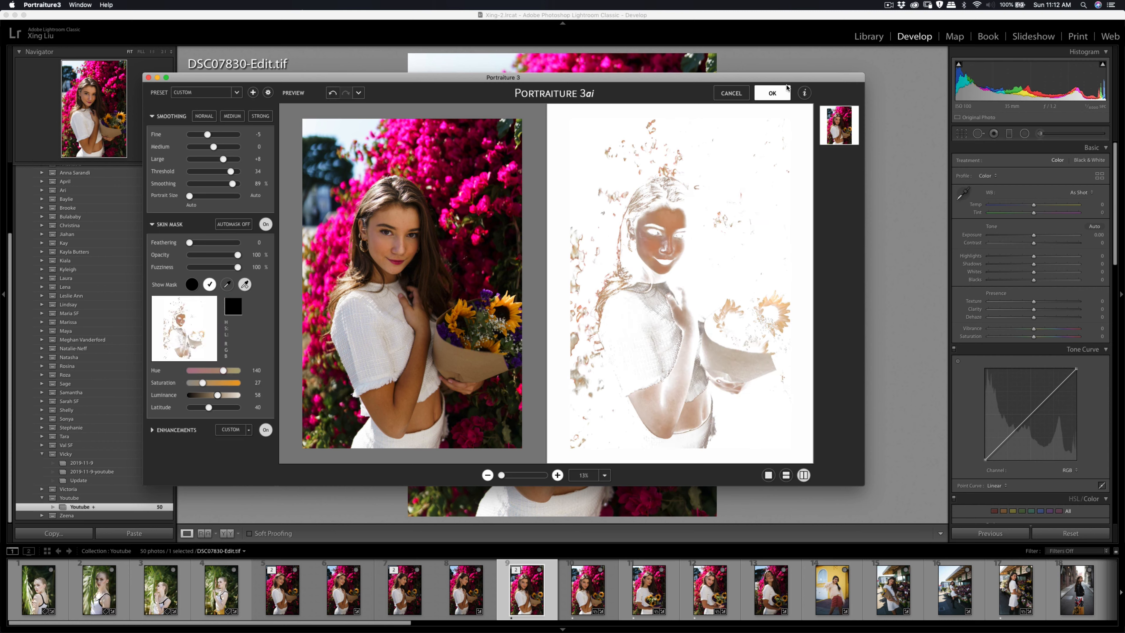
click(773, 93)
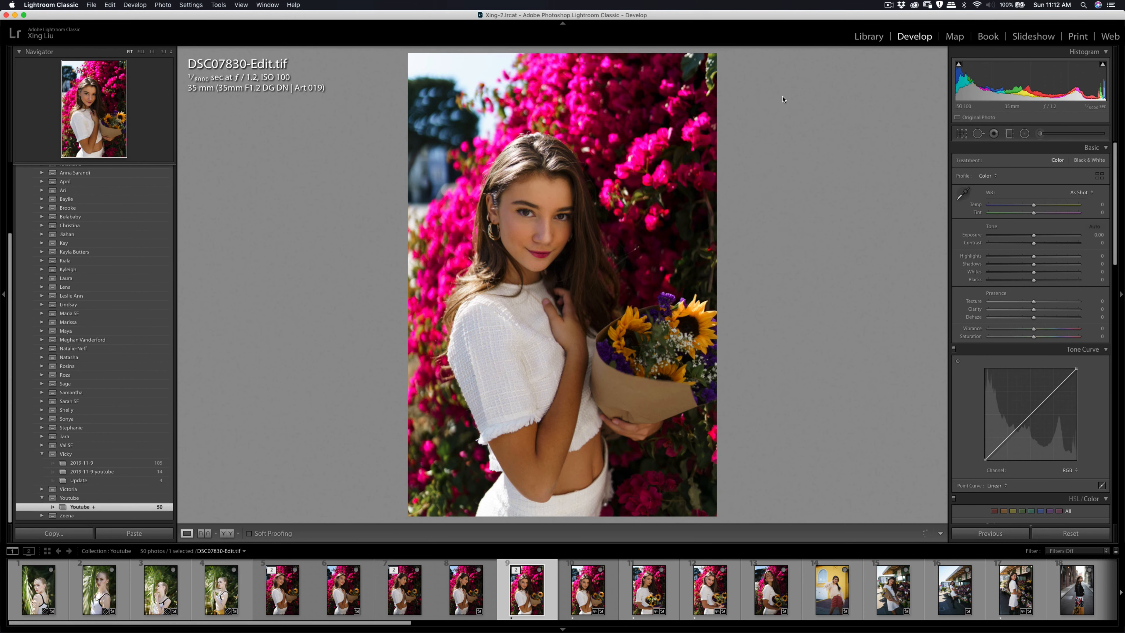
key(super+shift+e)
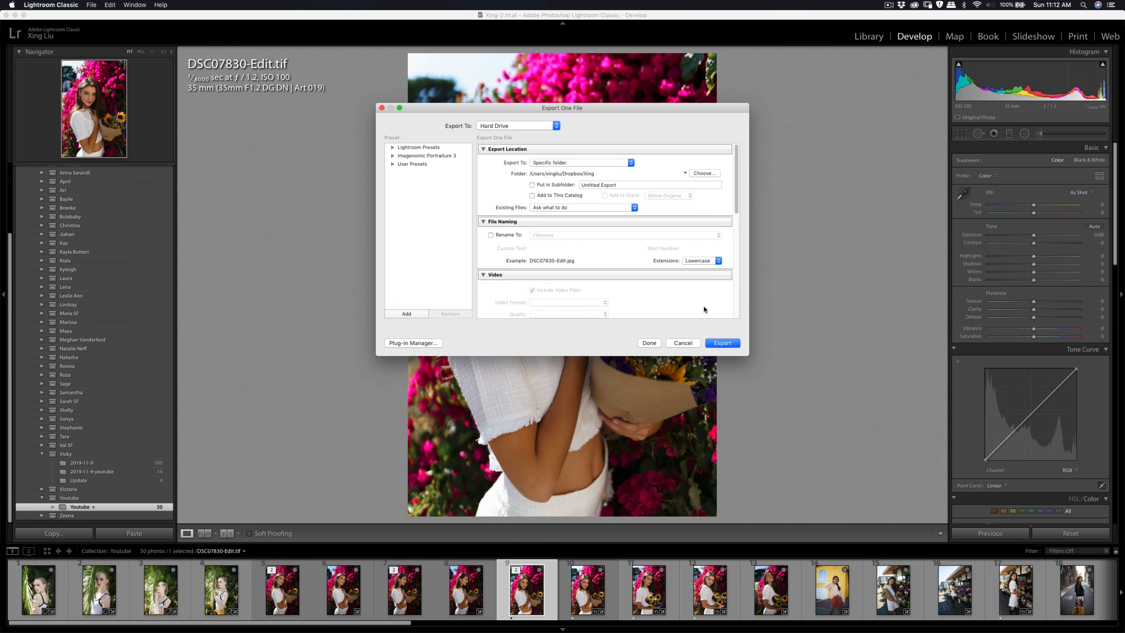
click(721, 341)
Step: Spot-heal the small blemishes on the forehead and between the eyebrows in DSC07834.ARW
click(639, 594)
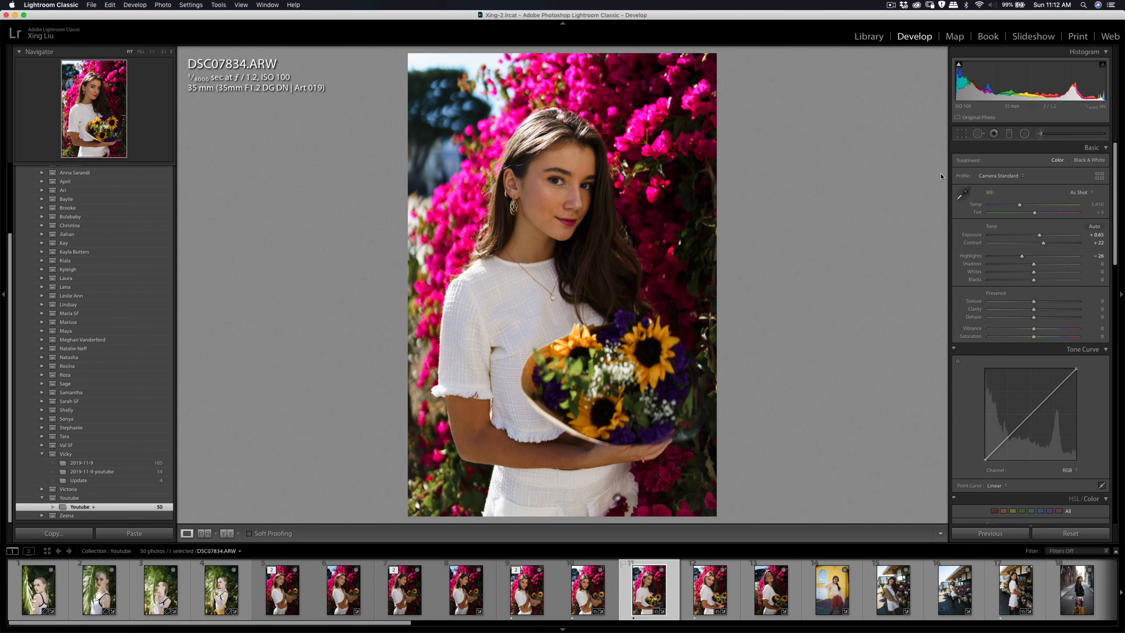
click(581, 169)
key(q)
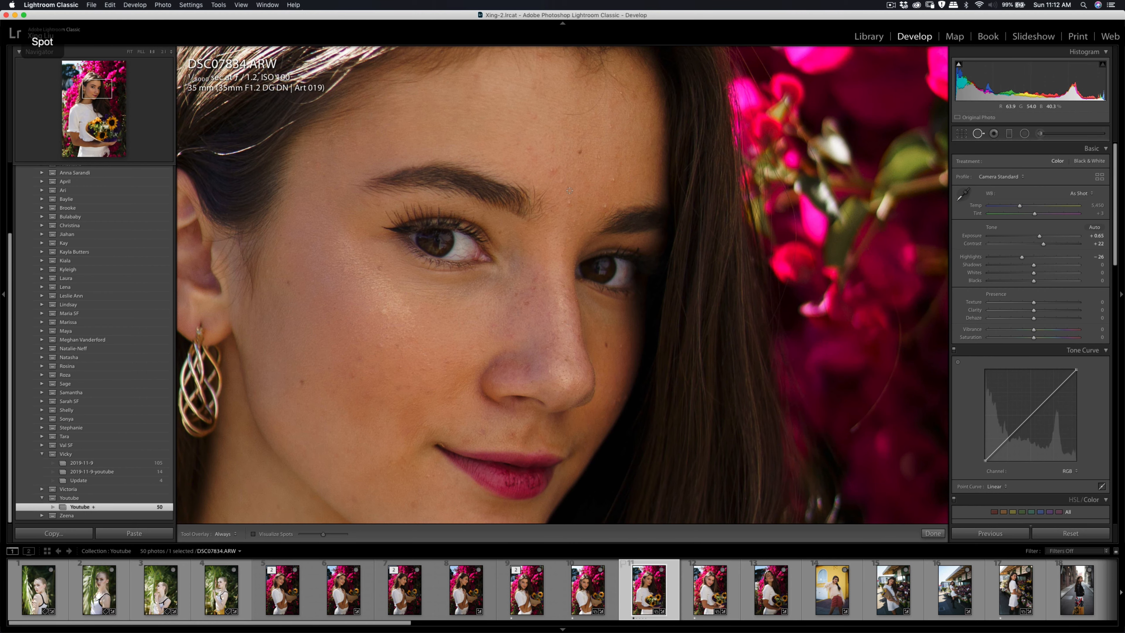
key(q)
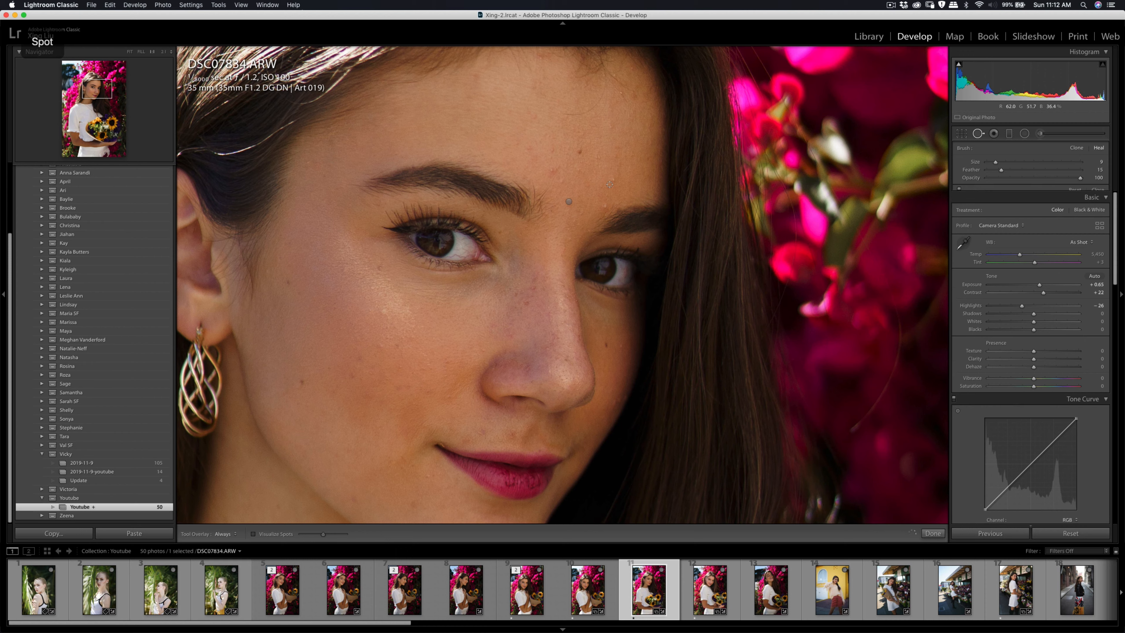
key(q)
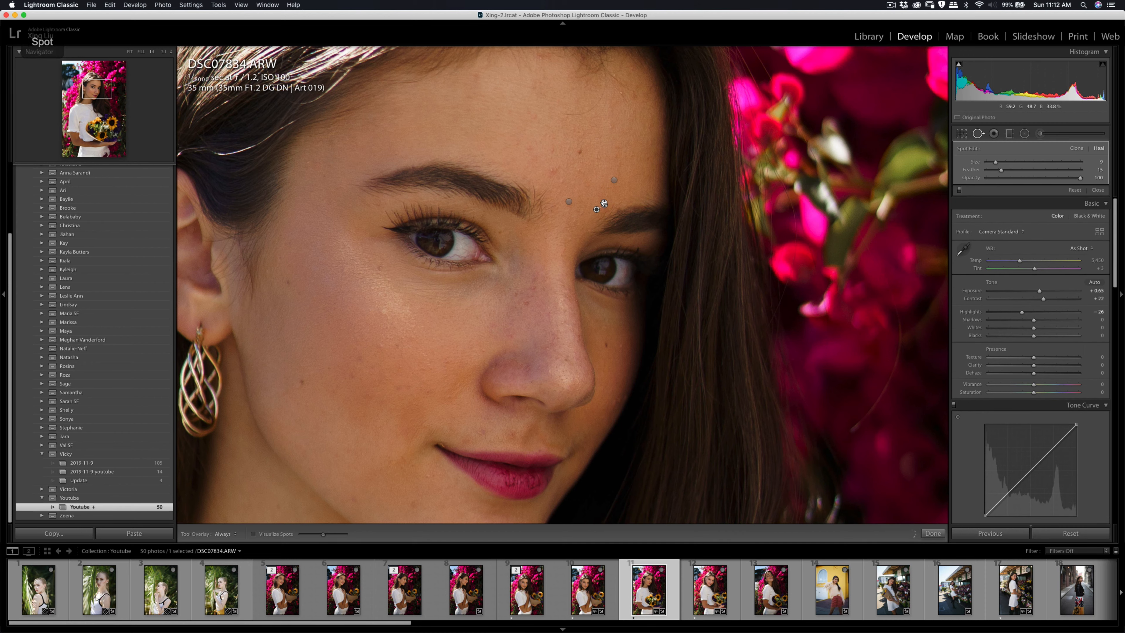
click(551, 170)
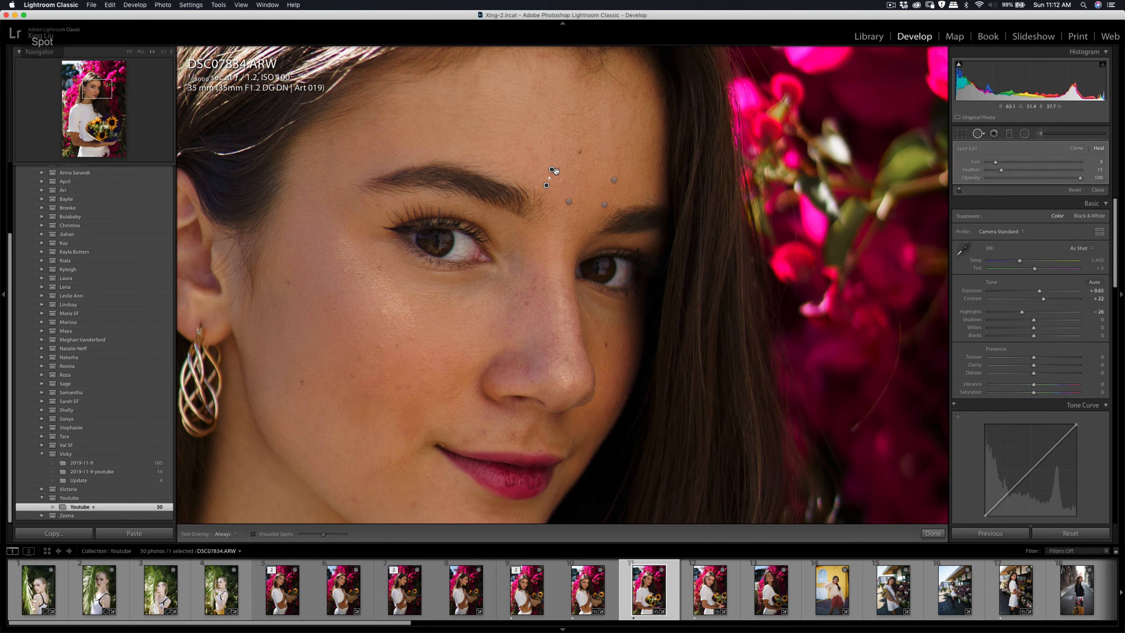
click(552, 150)
key(q)
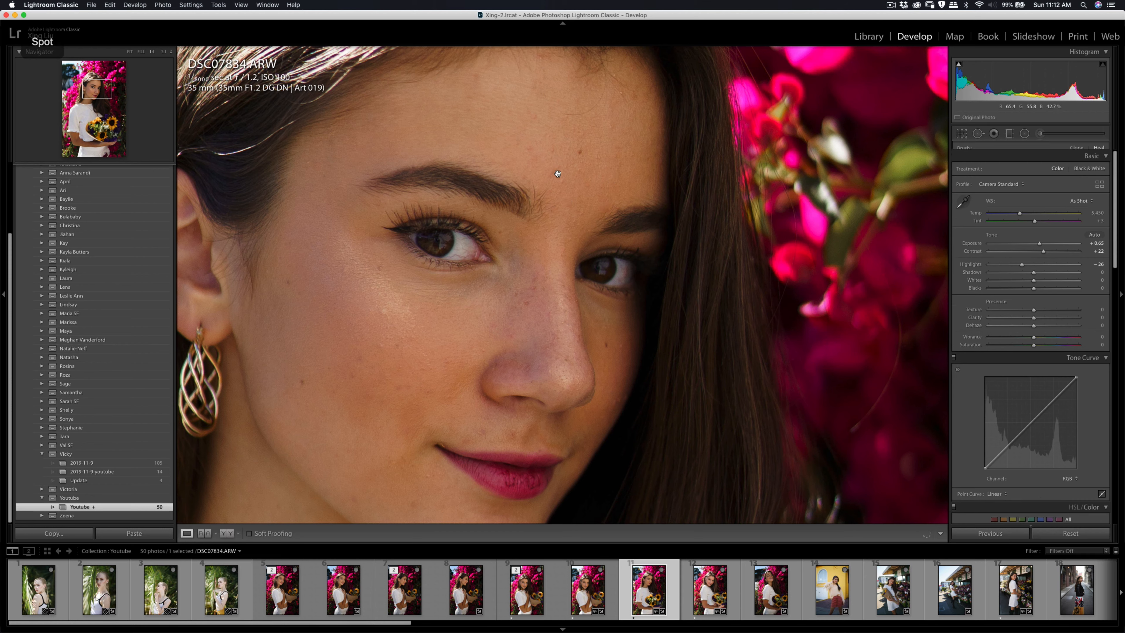
key(q)
click(552, 170)
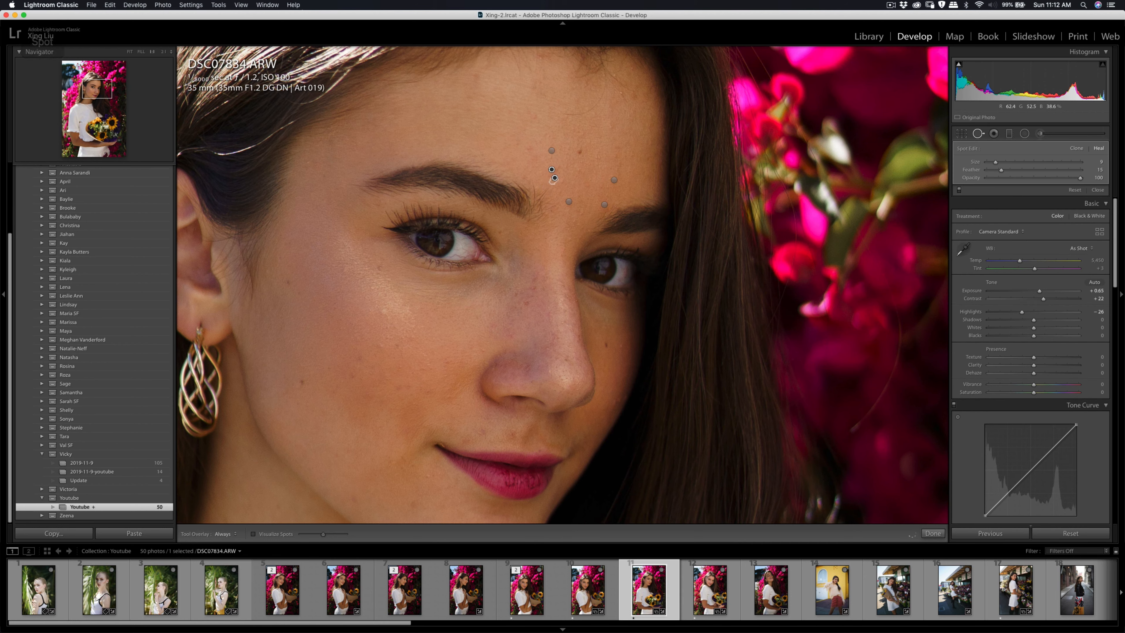
key(q)
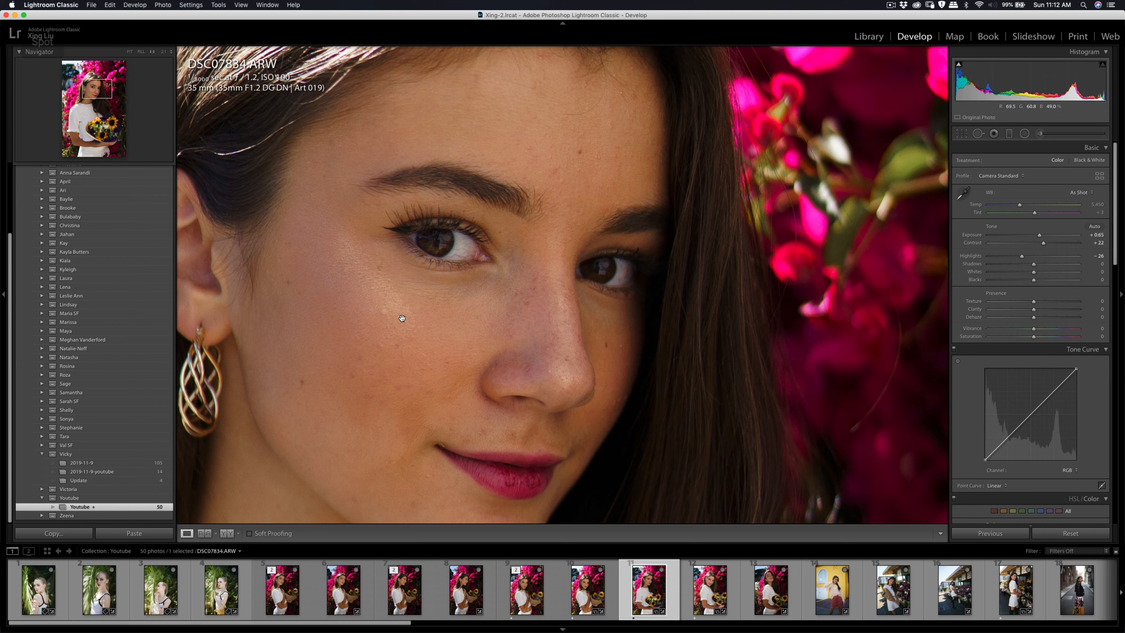
Step: Spot-heal the blemish on the cheek below the eye
key(q)
click(379, 345)
key(q)
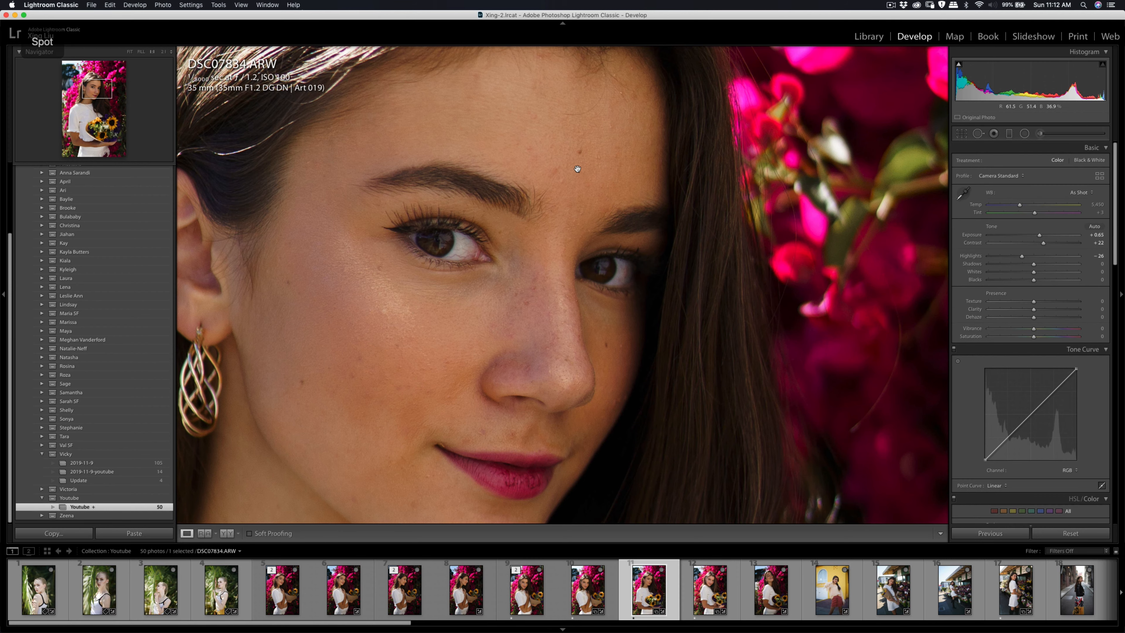
Step: Brush a Soften Skin (Lite) adjustment at amount 35 over the facial skin, avoiding the eyes and lips
drag(577, 167, 580, 198)
key(k)
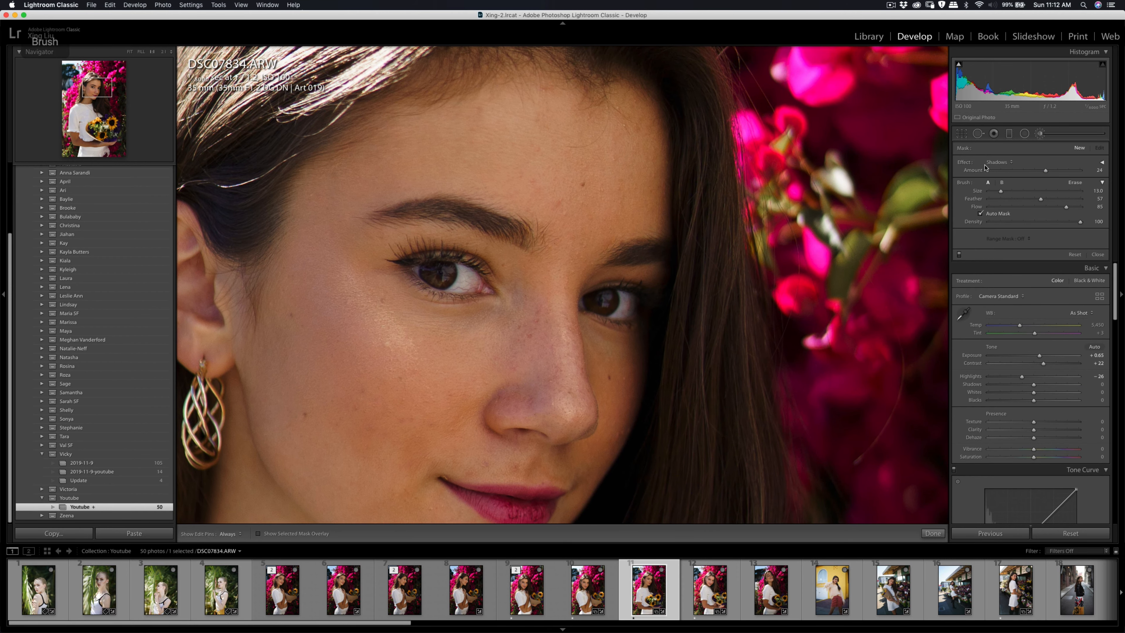
click(1002, 162)
click(1019, 264)
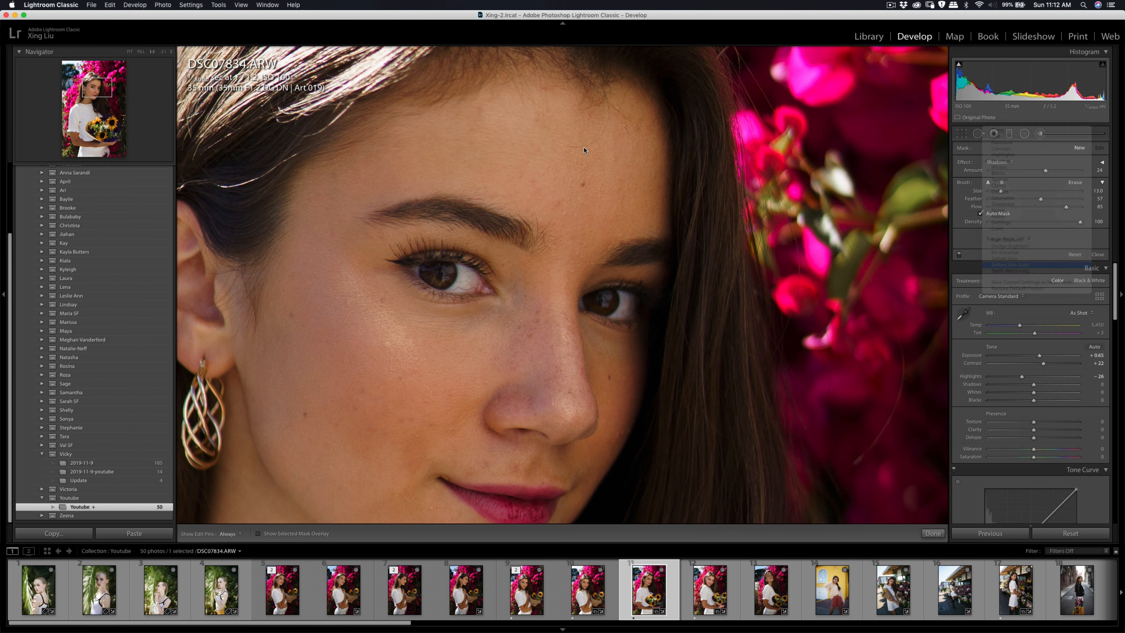
key(h)
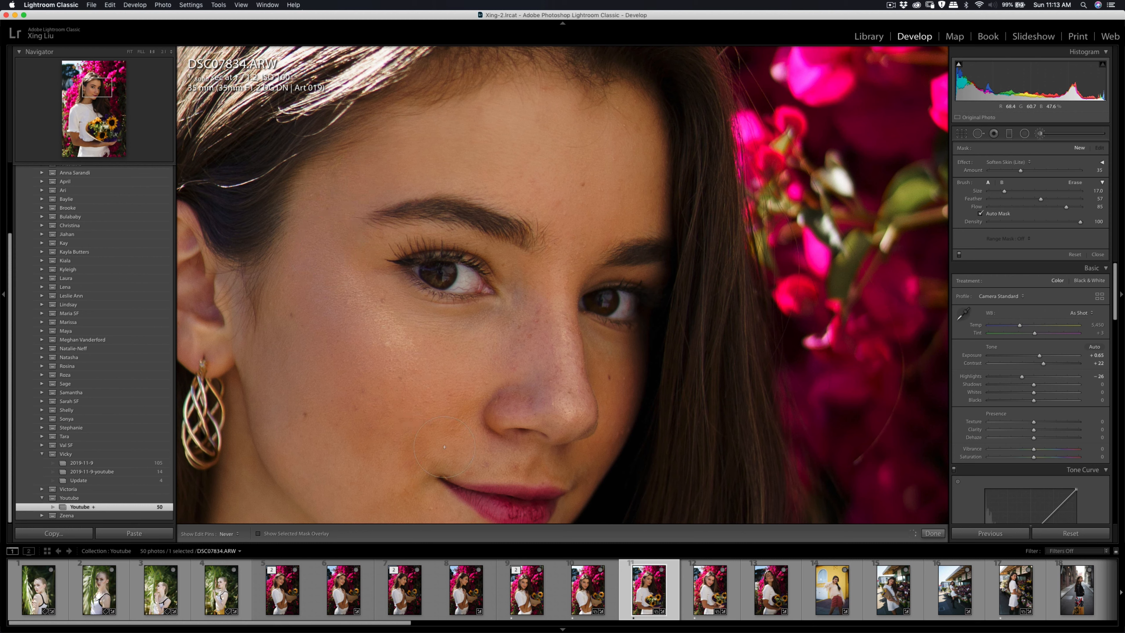
mouse_move(324, 469)
mouse_down()
mouse_move(378, 487)
mouse_move(419, 384)
mouse_up()
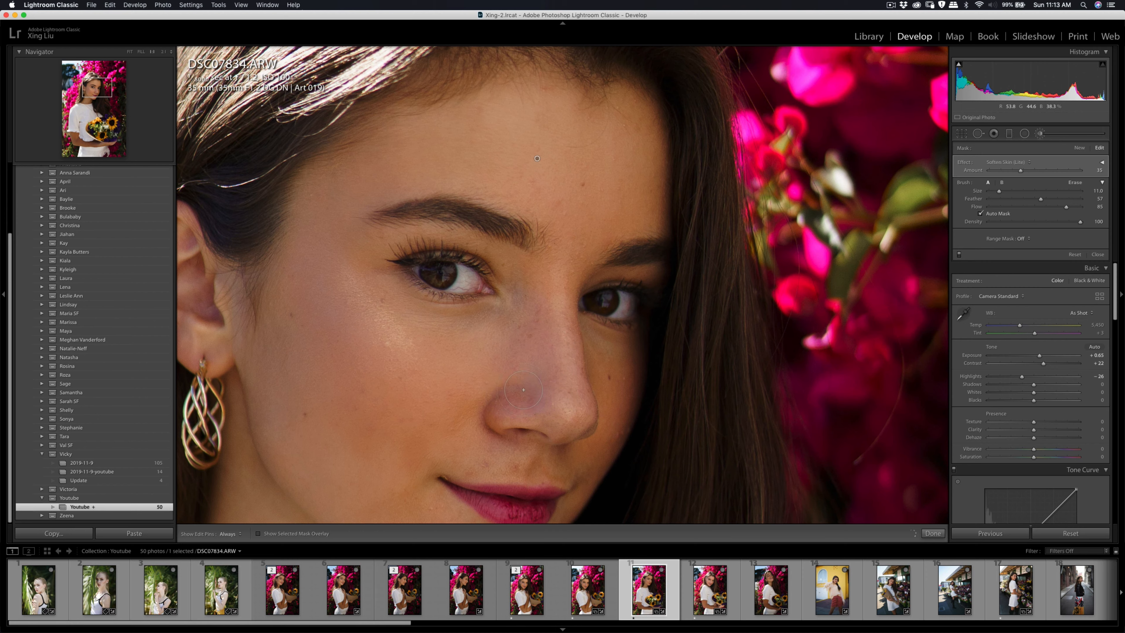
key(k)
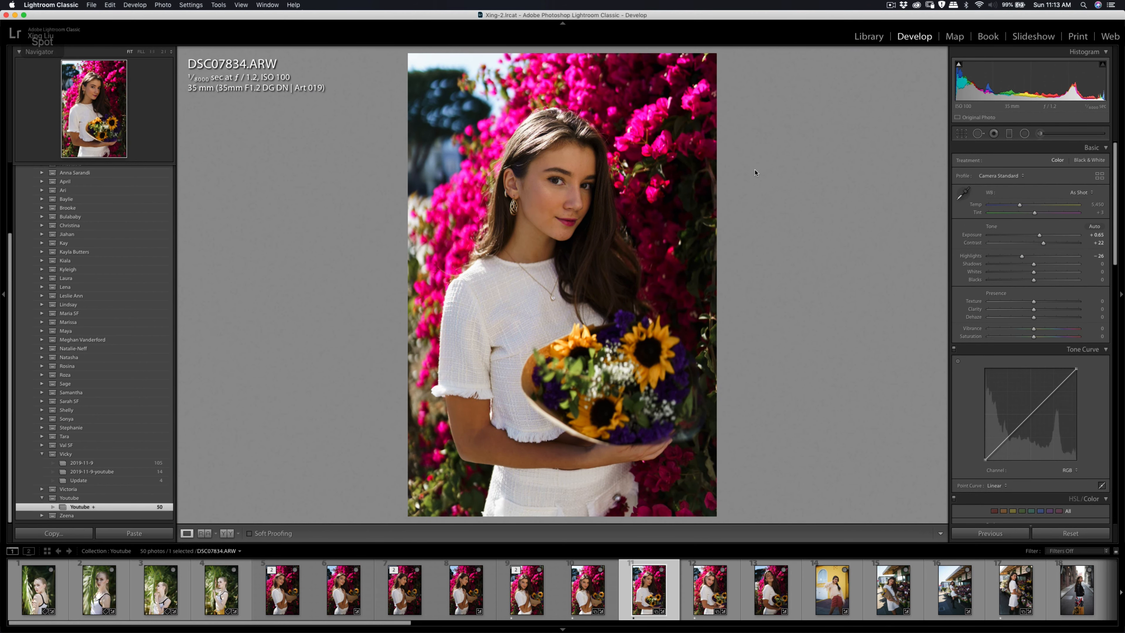
Step: Set the photo's contrast to +29 and brush a Shadows adjustment at amount 24.46 on the lower face around the mouth
drag(1044, 243, 1047, 243)
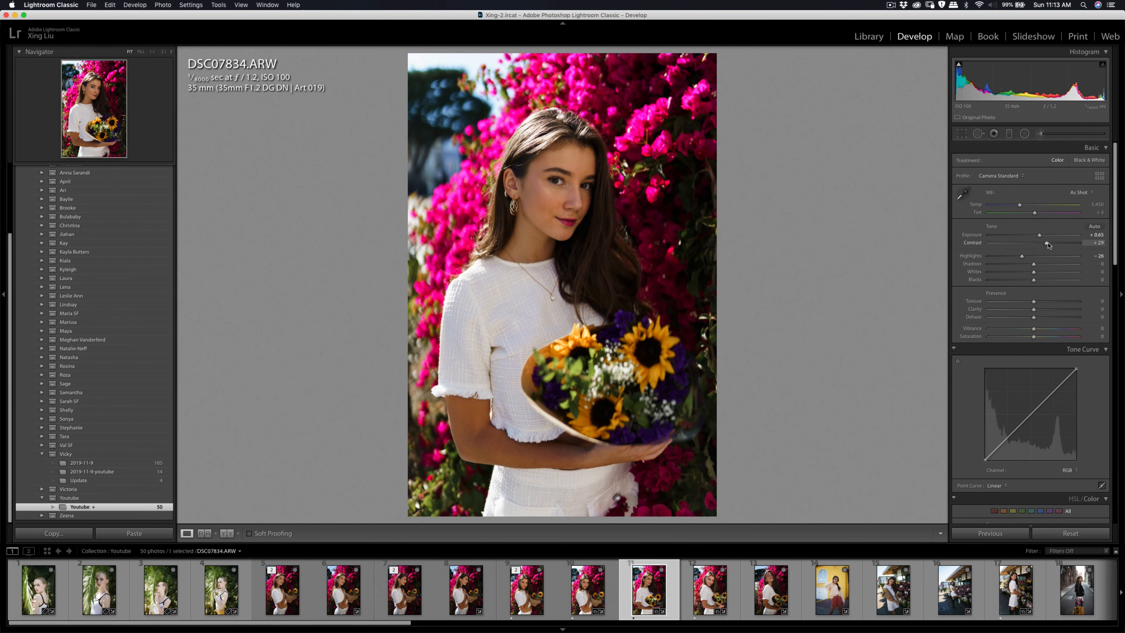
click(1041, 133)
click(1008, 162)
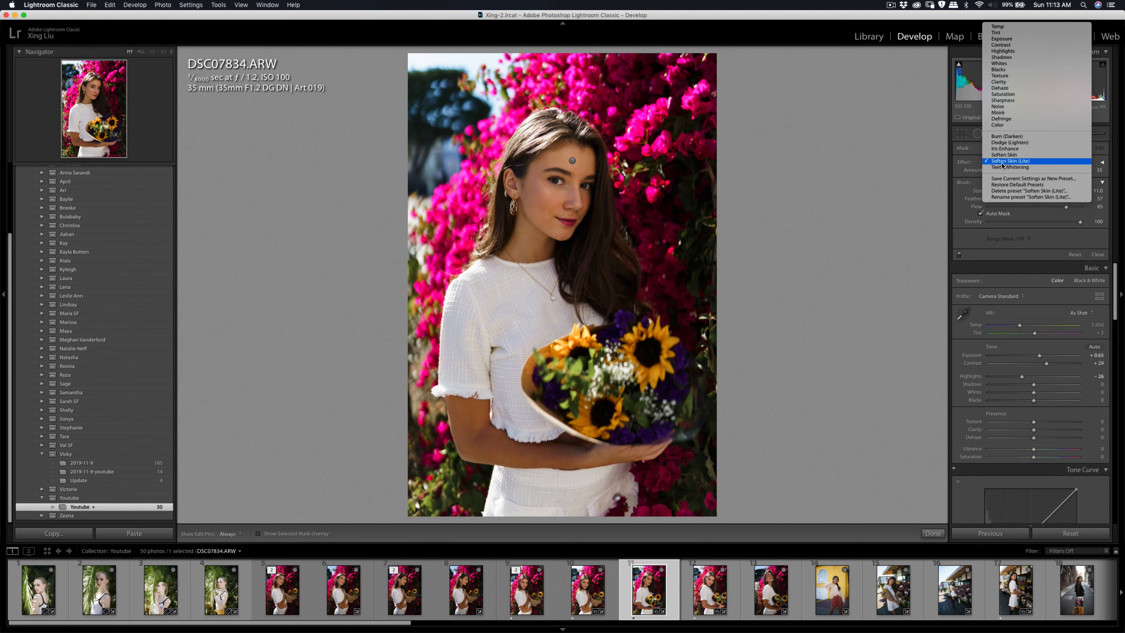
click(1007, 58)
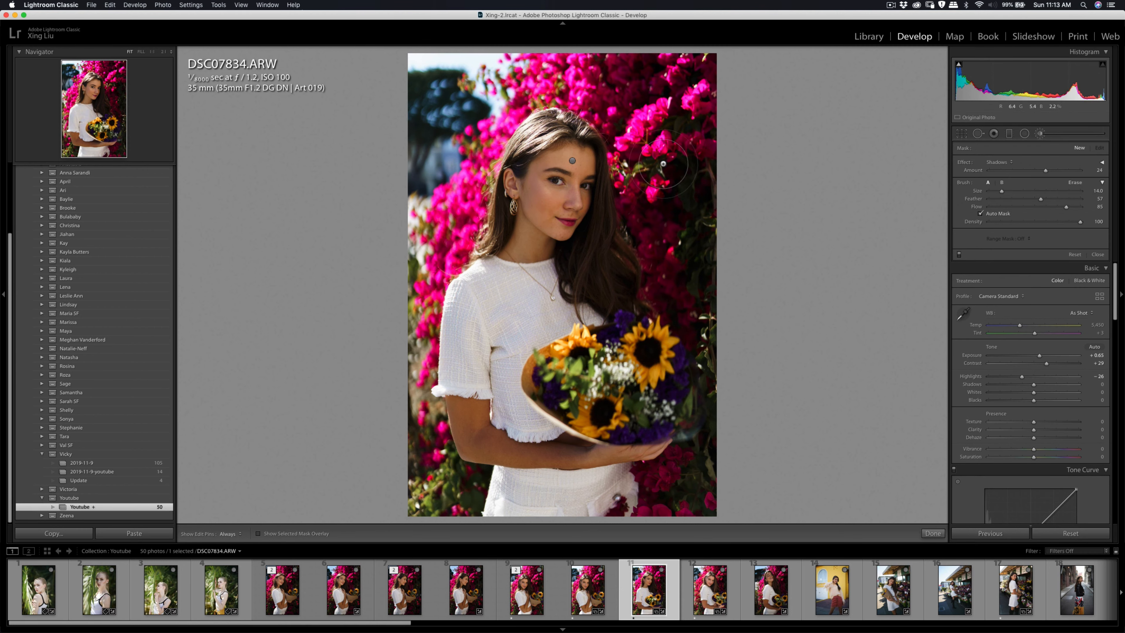
scroll(559, 188, up, 5)
key(h)
Step: Add a separate Shadows brush adjustment at amount 24 on the shaded cheek beside the nose
key(h)
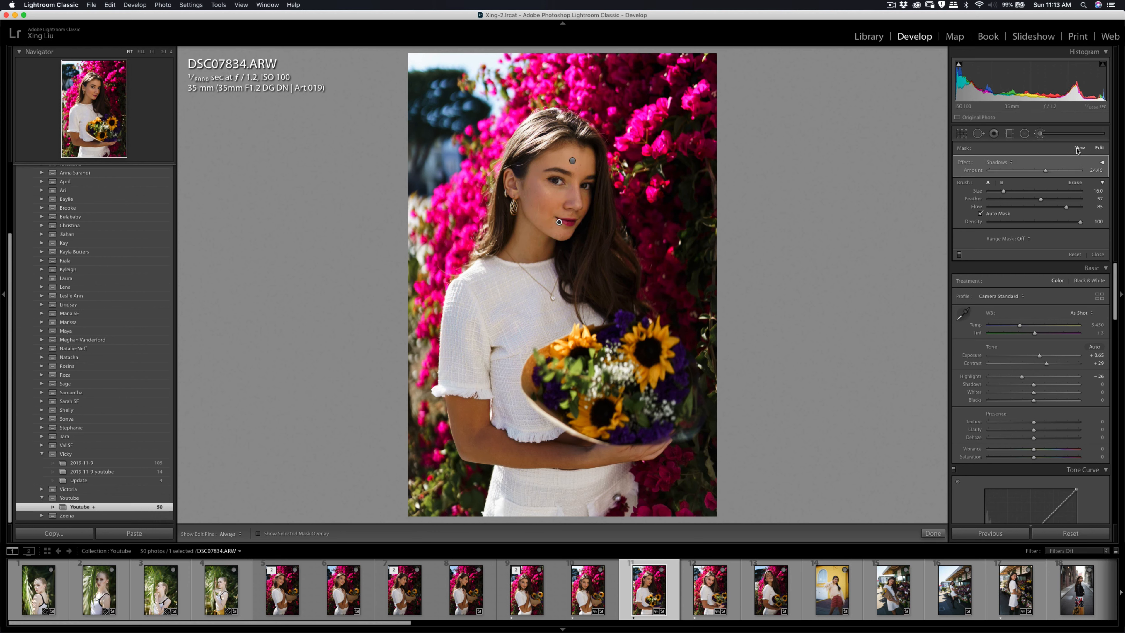
key(h)
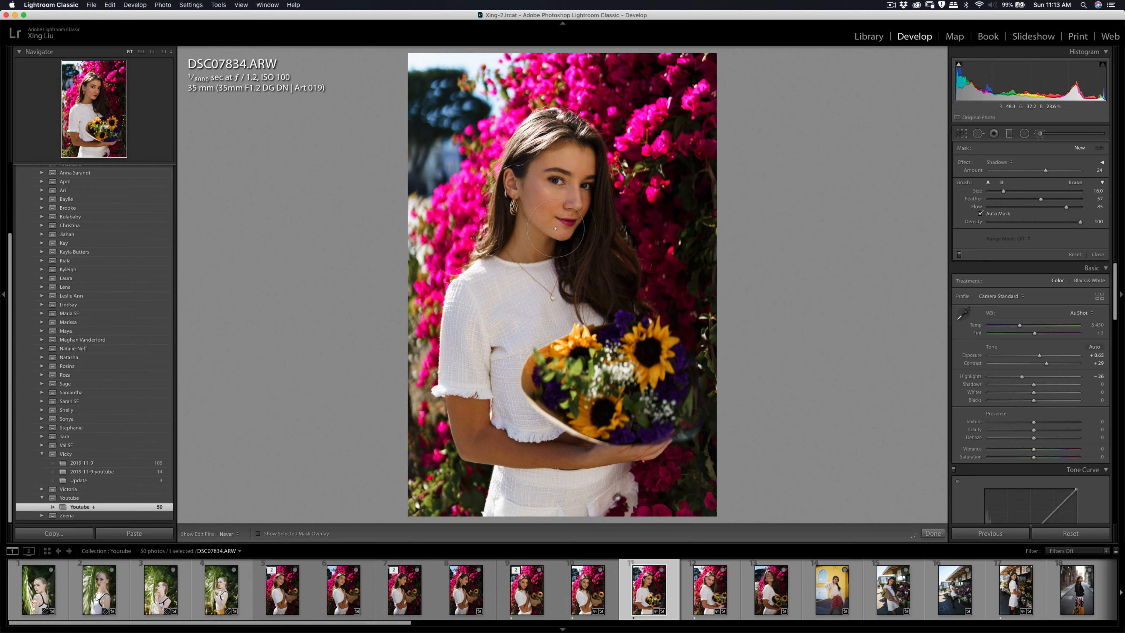
click(583, 198)
key(h)
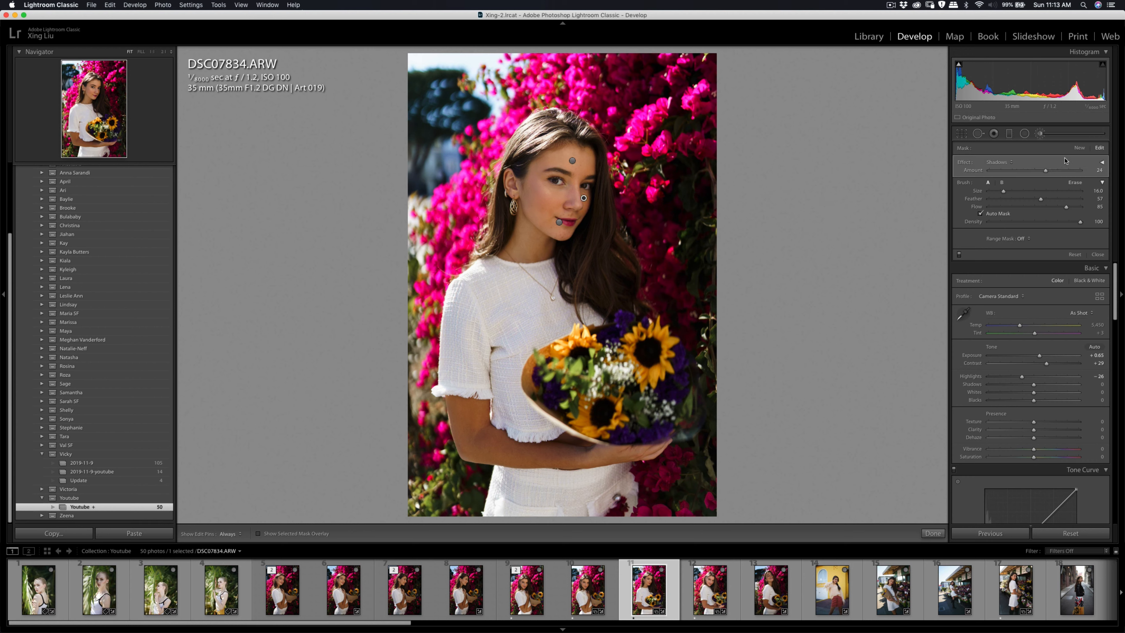
click(1080, 148)
key(h)
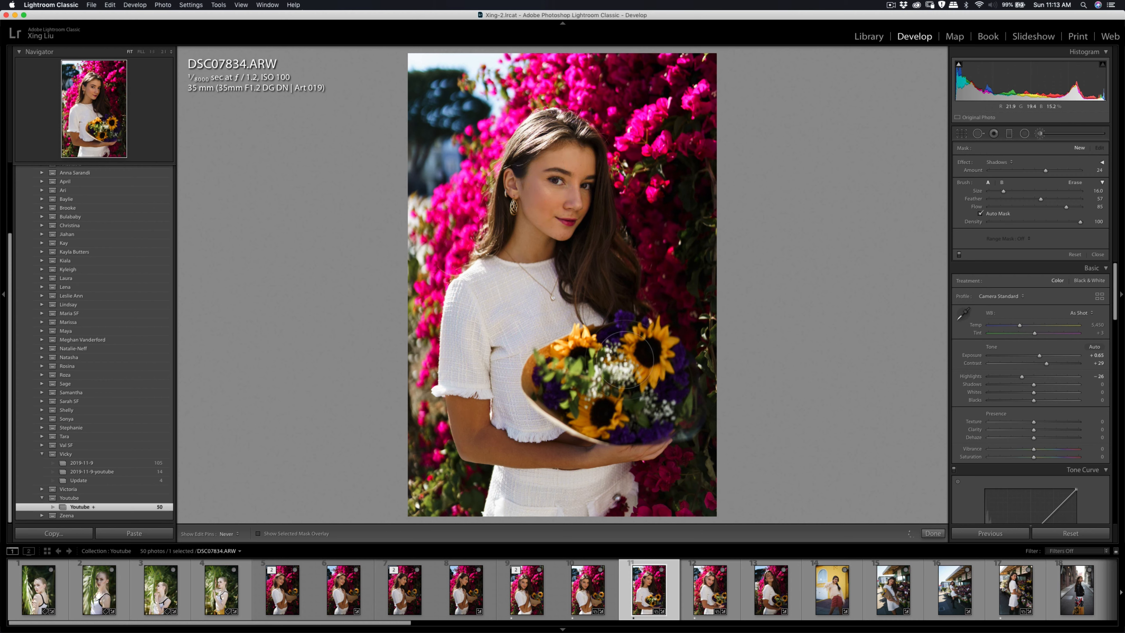
Step: Set the photo's contrast to +31 and straighten it slightly with Crop & Straighten
key(q)
key(q)
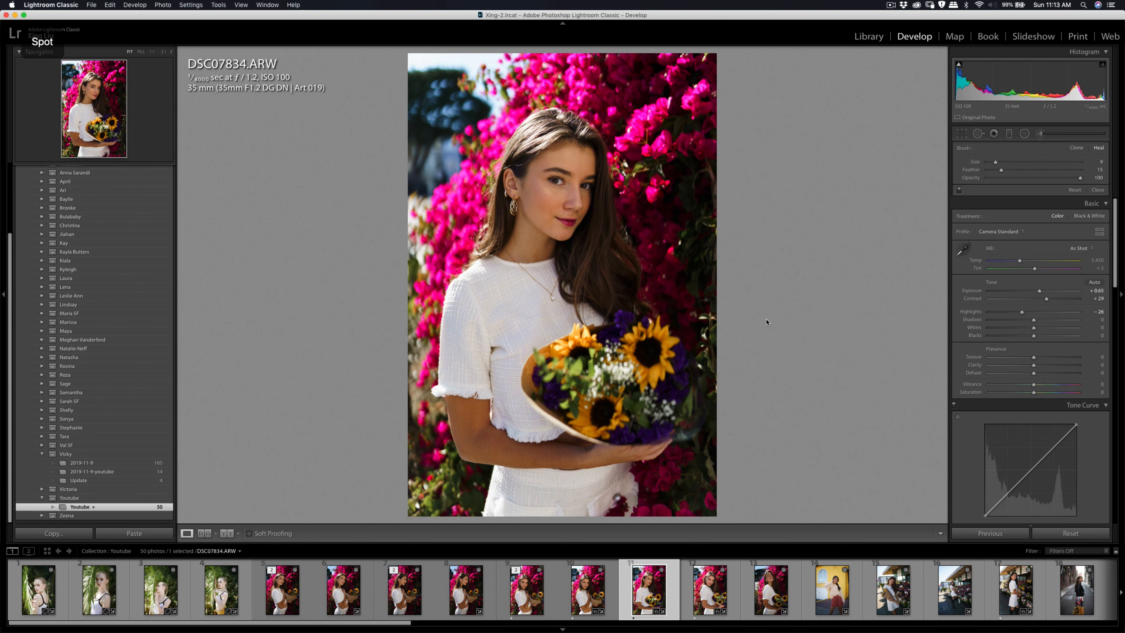
drag(1047, 246, 1047, 246)
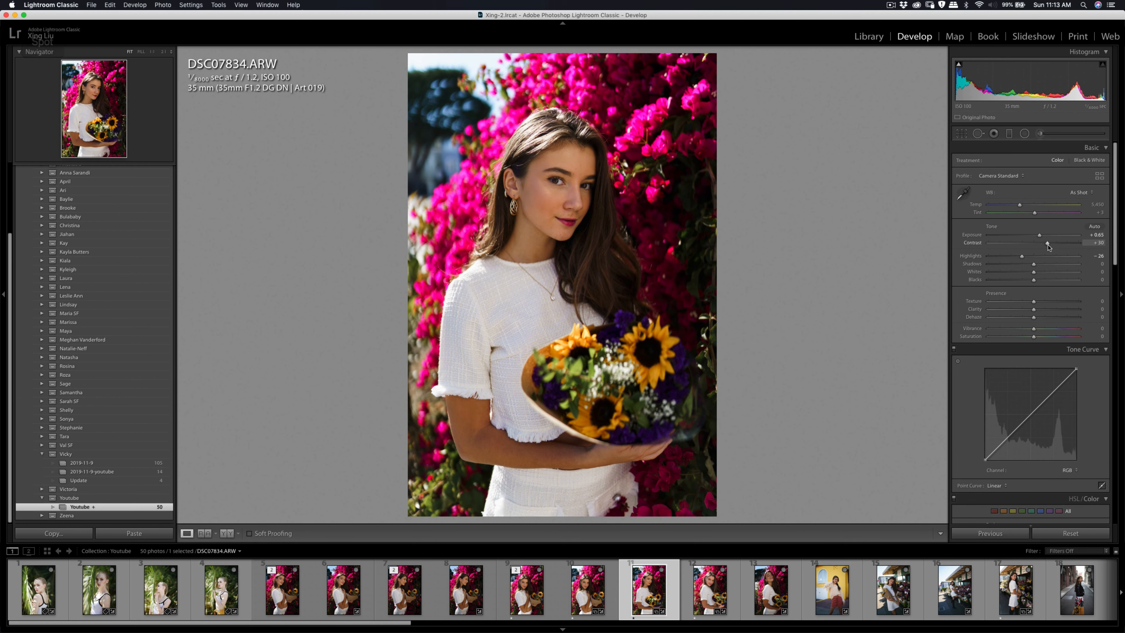
click(961, 133)
key(r)
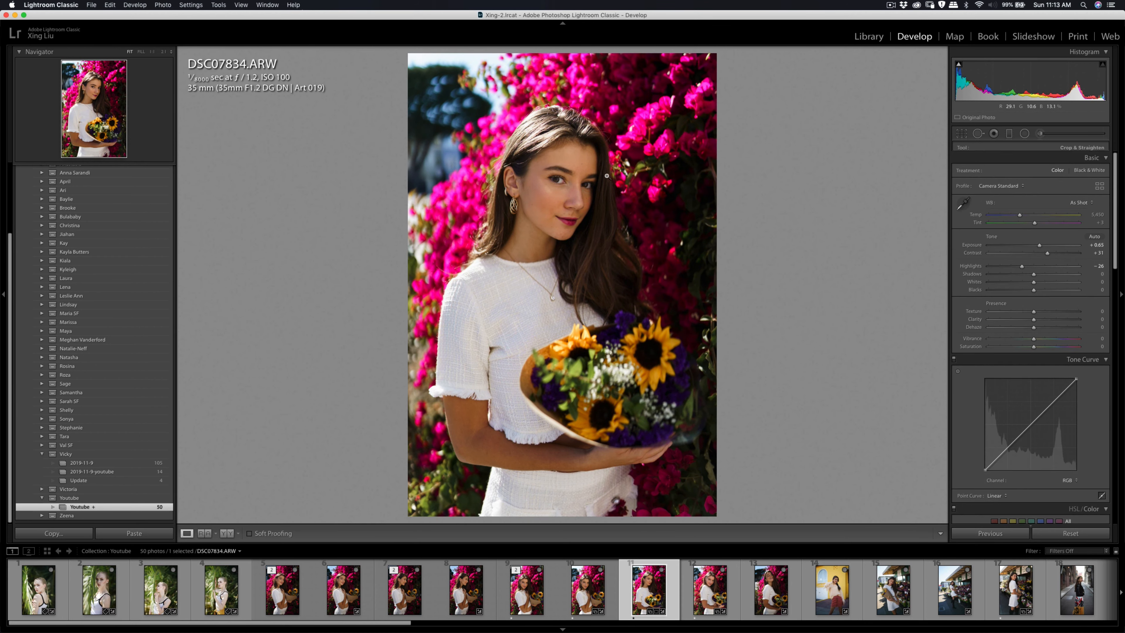
Step: Send DSC07834.ARW to Imagenomic Portraiture 3 for external editing
right_click(607, 174)
mouse_move(707, 253)
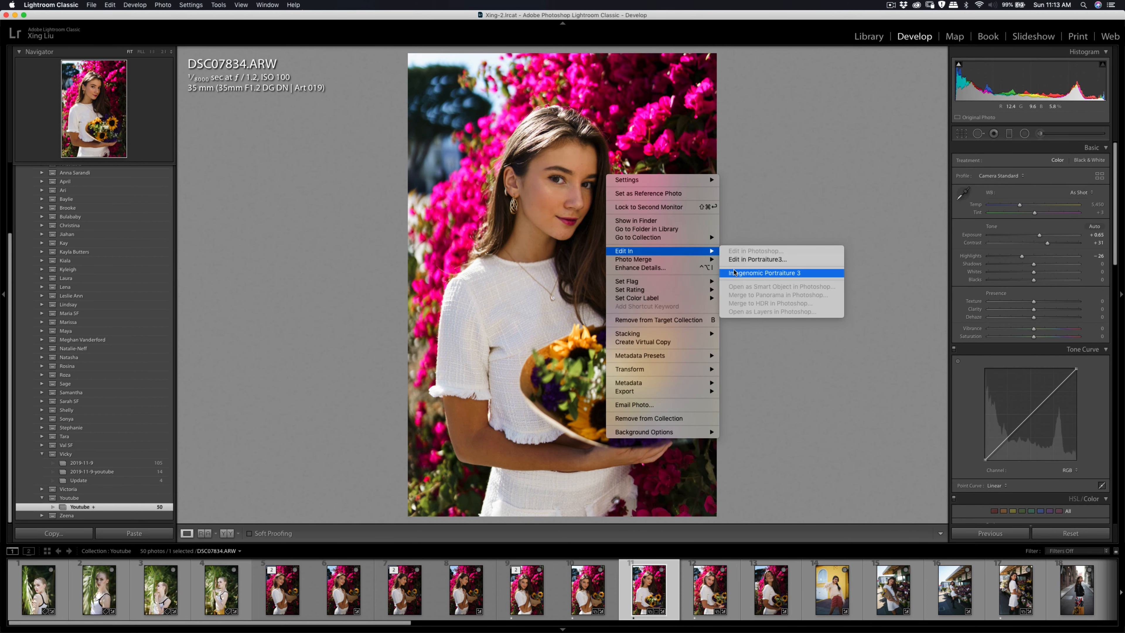
click(753, 272)
click(752, 292)
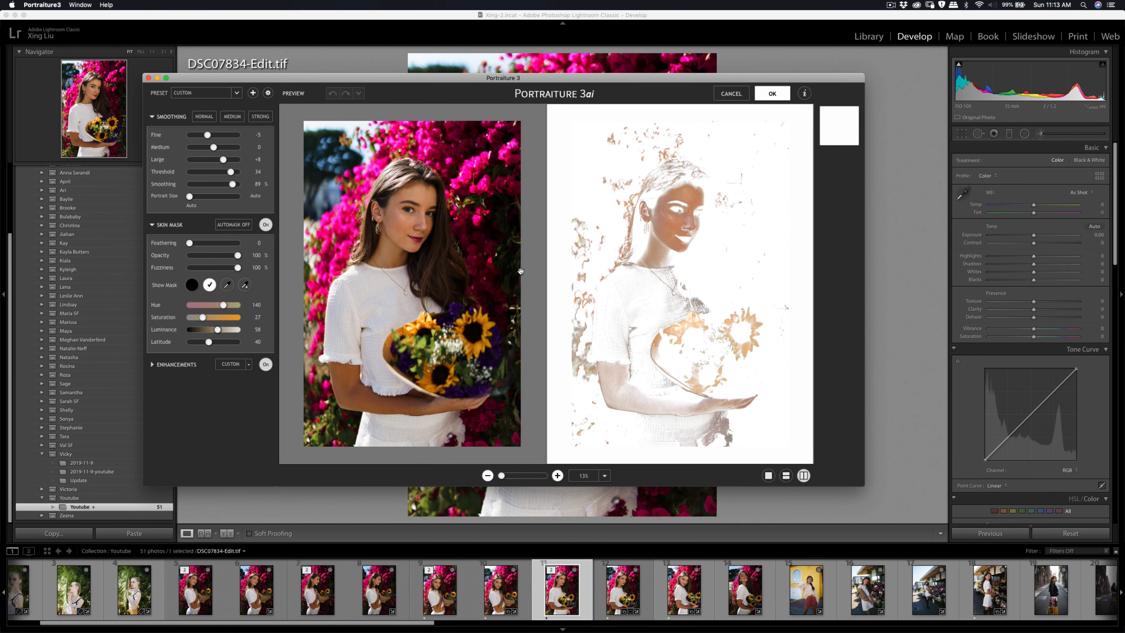
Step: Apply the Portraiture smoothing with a skin mask refined by sampling the skin tone, and export DSC07834-Edit.tif
click(243, 284)
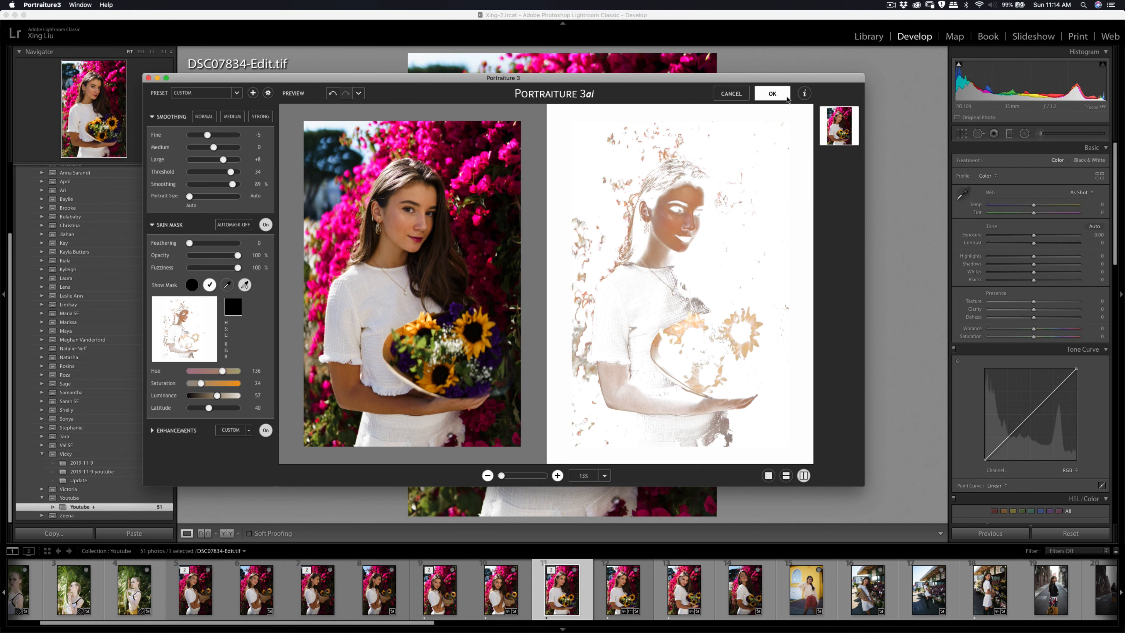
click(787, 98)
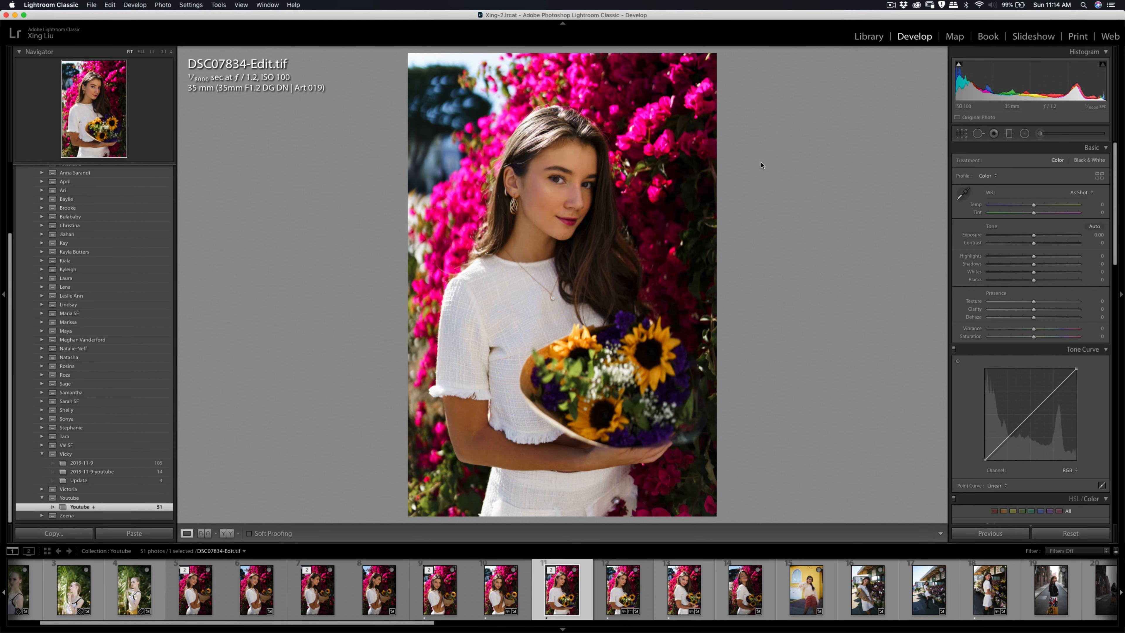
key(super+shift+e)
click(722, 345)
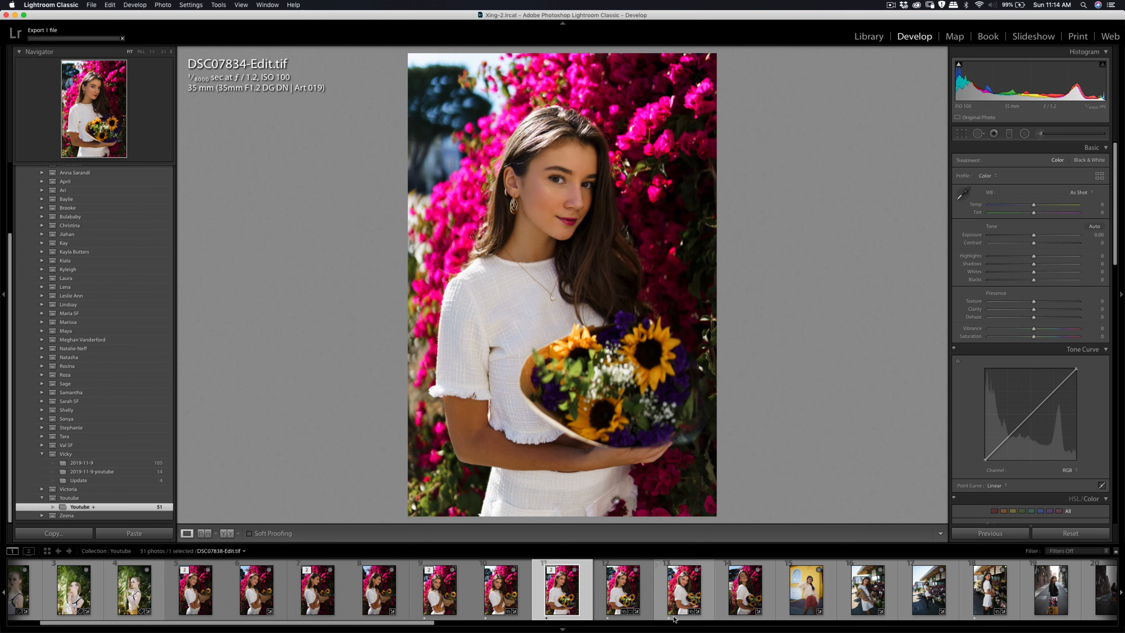
Step: Inspect the facial skin of DSC07838-Edit.tif up close and in the full portrait
click(686, 600)
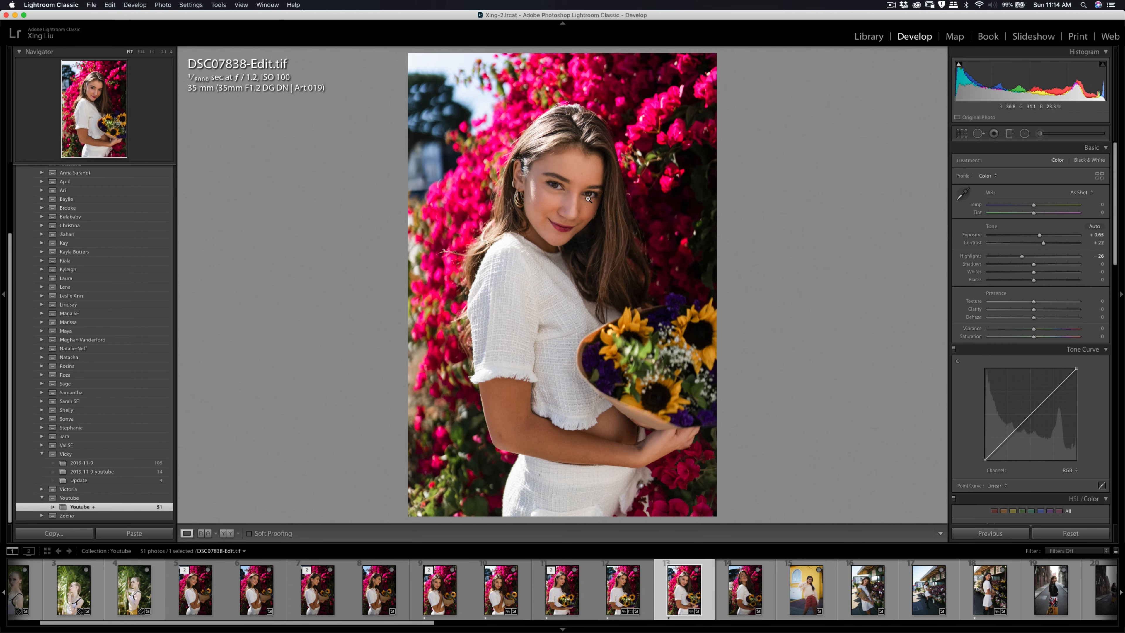
click(564, 191)
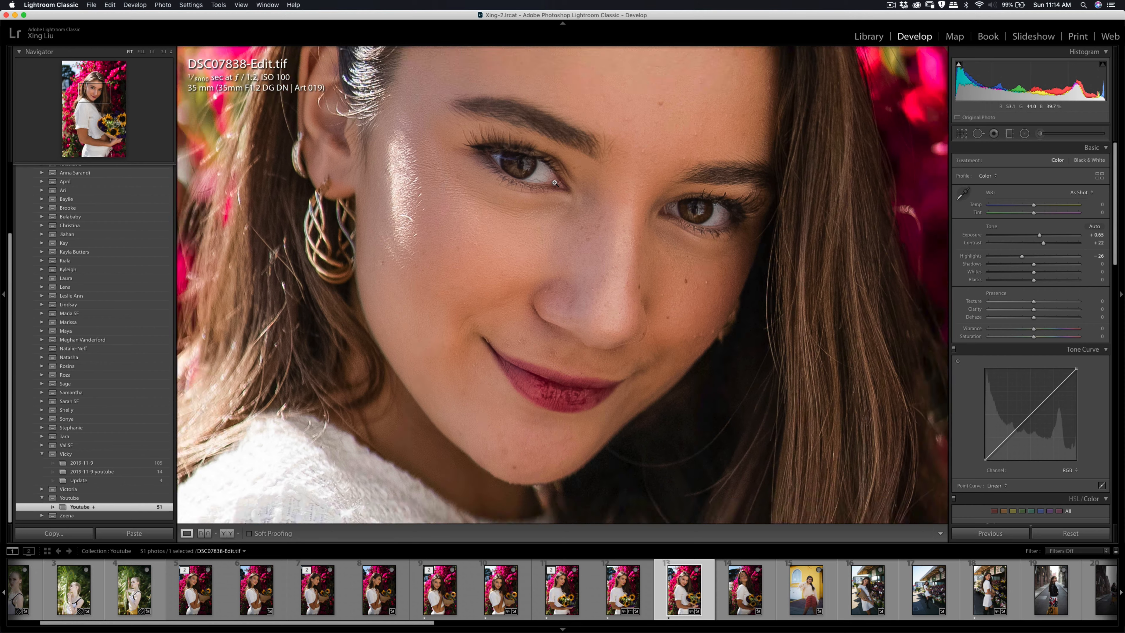
click(554, 182)
click(567, 186)
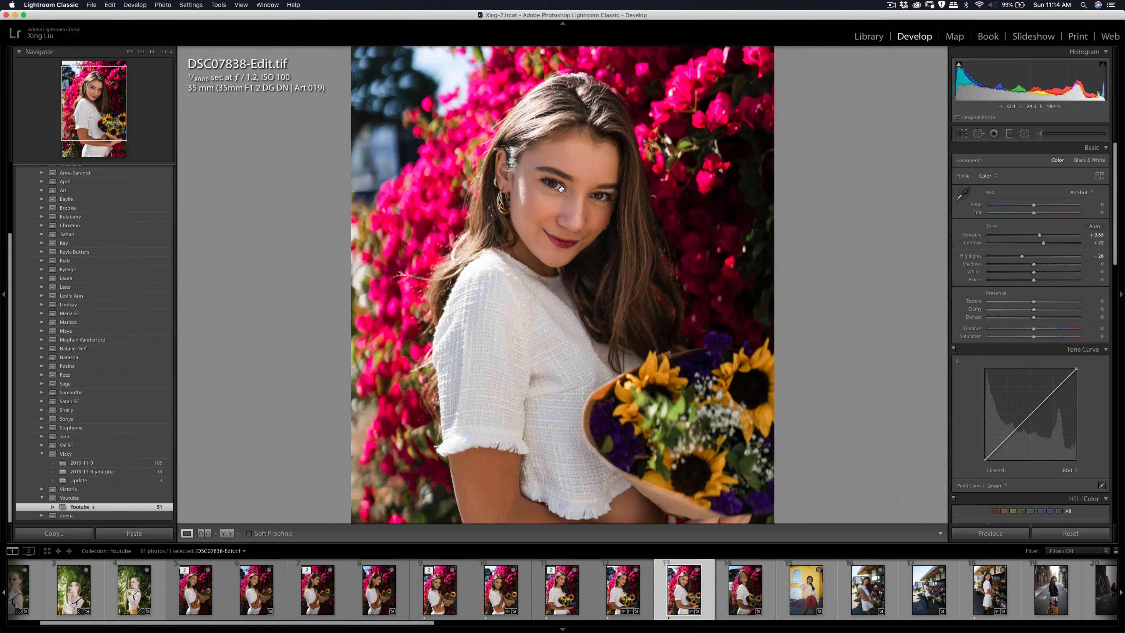
click(561, 184)
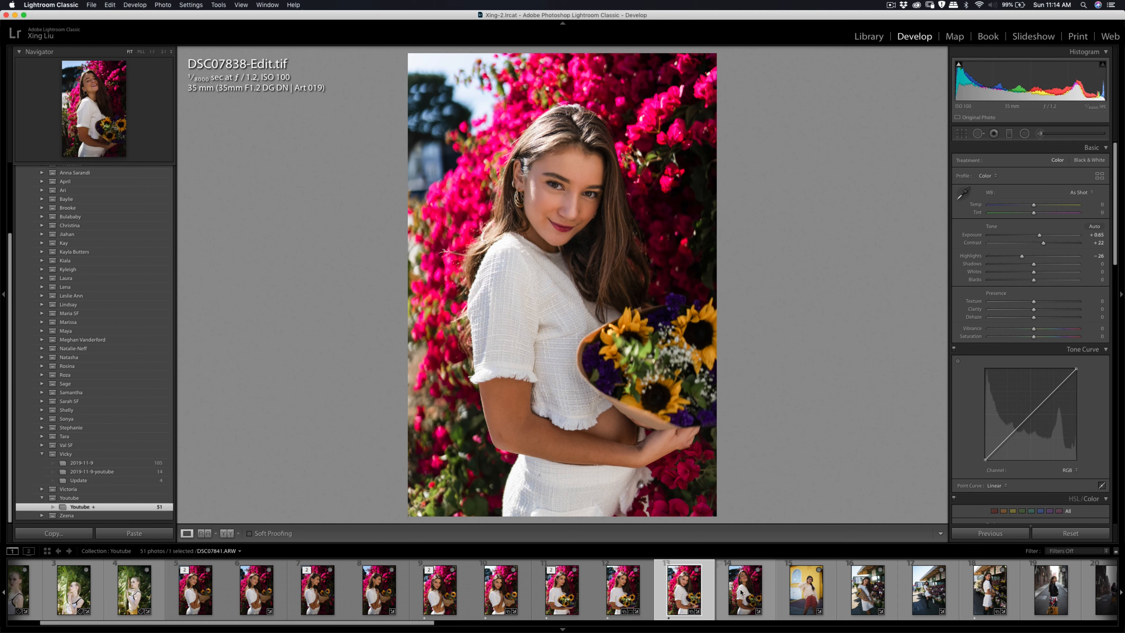
Step: Raise the exposure of DSC07841.ARW to +0.75 and paint a Soften Skin (Lite) brush adjustment over the face
click(730, 589)
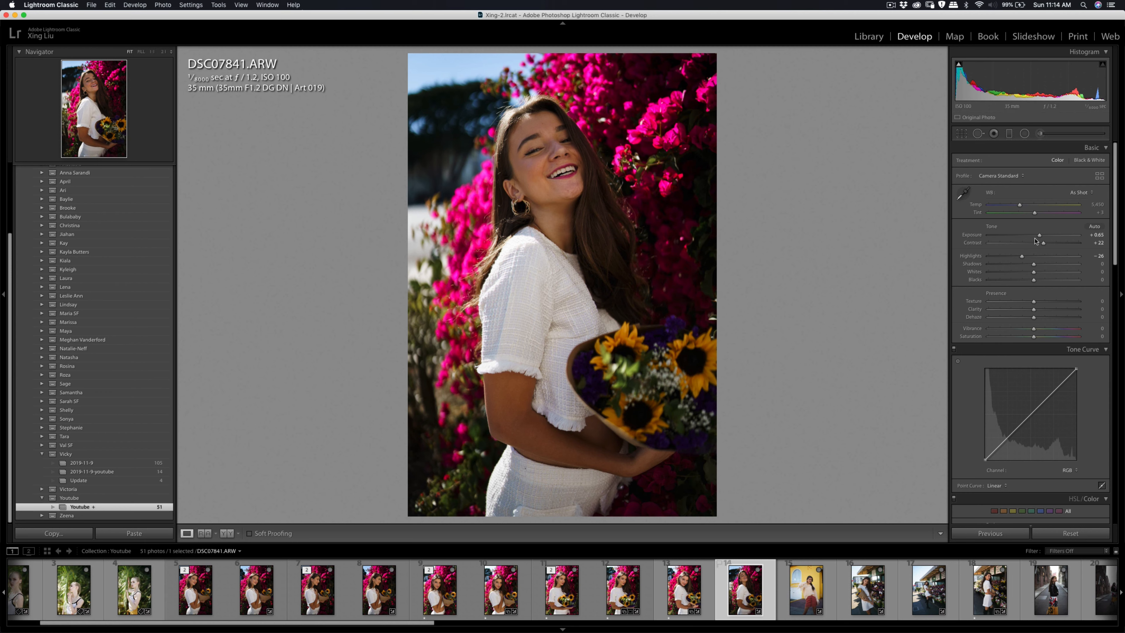
drag(1040, 235, 1040, 235)
click(1040, 133)
click(999, 162)
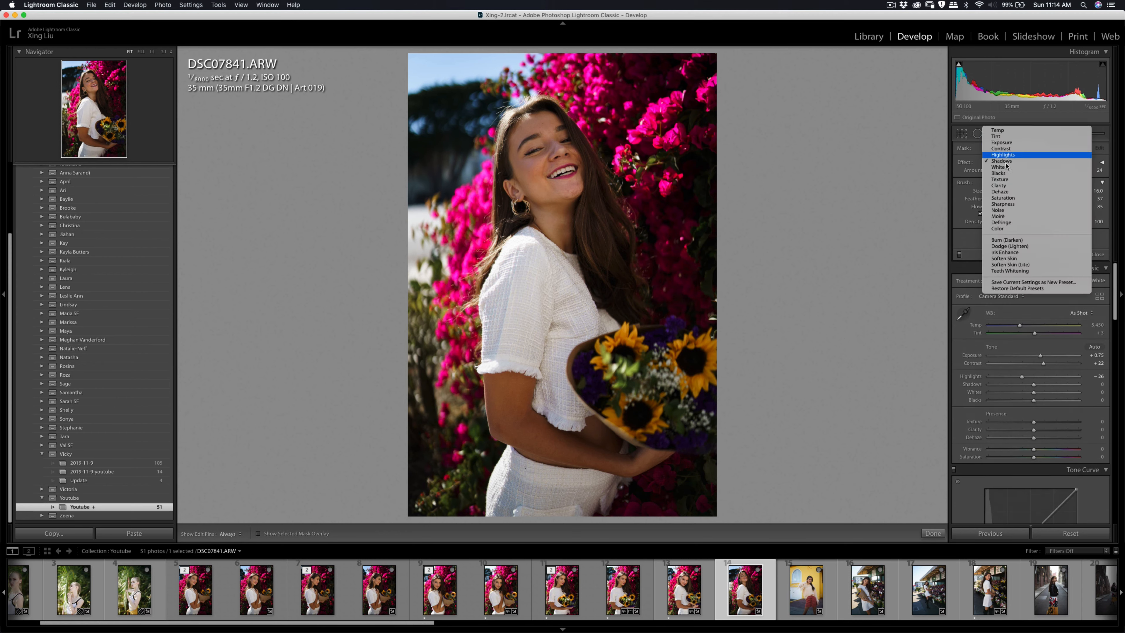
click(1005, 264)
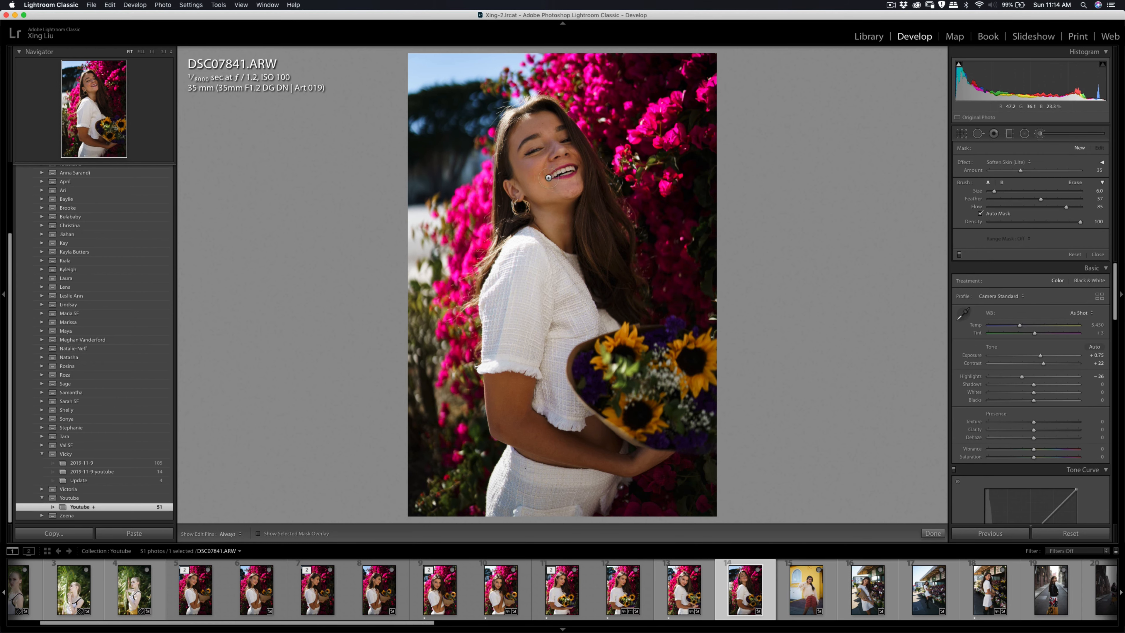
key(h)
mouse_move(565, 192)
mouse_down()
mouse_move(559, 126)
mouse_move(534, 123)
mouse_up()
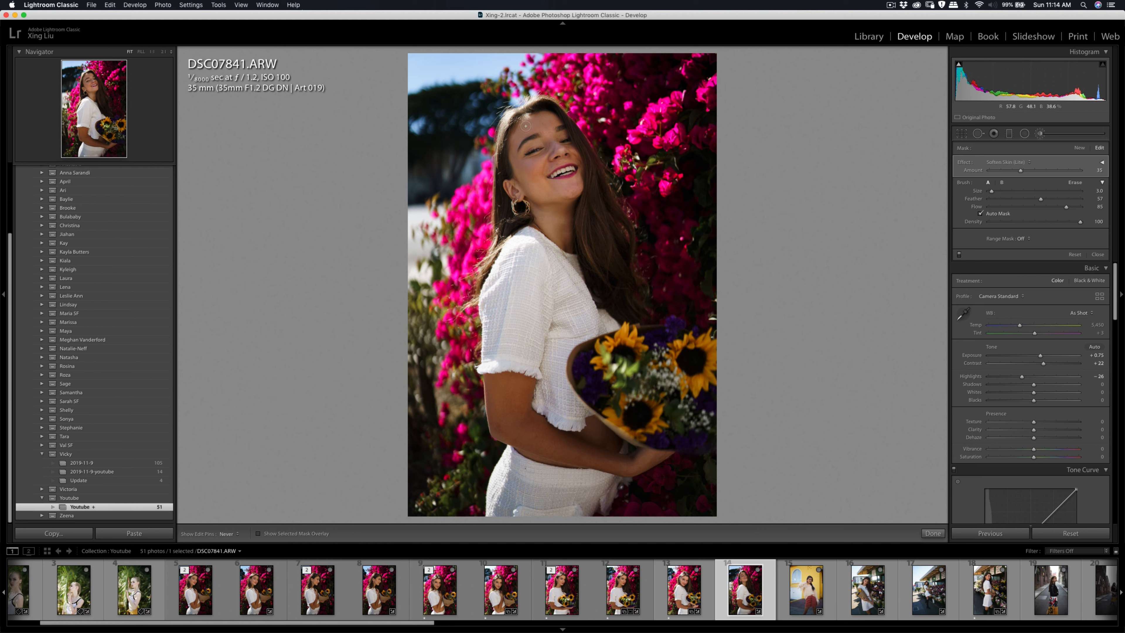
Step: Finish the skin brush, set the photo's exposure to +0.85 and lower its highlights to -30
click(1040, 133)
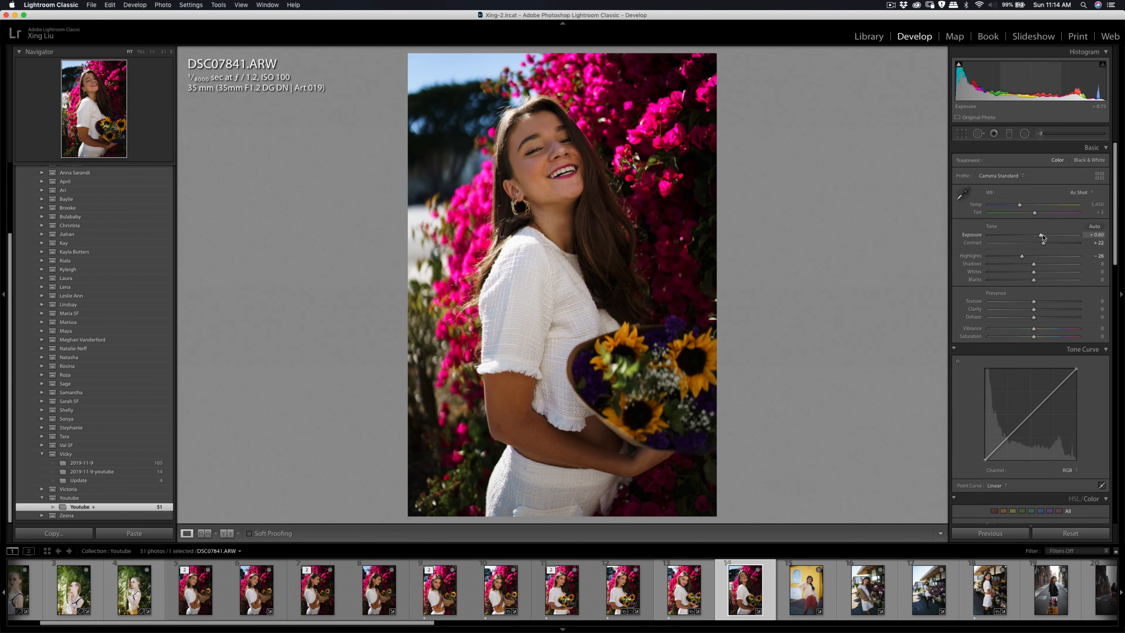
drag(1043, 238, 1019, 257)
Step: Brush a Shadows adjustment over the face, using brush size 22, and set the selected brush mask's amount to 18
key(k)
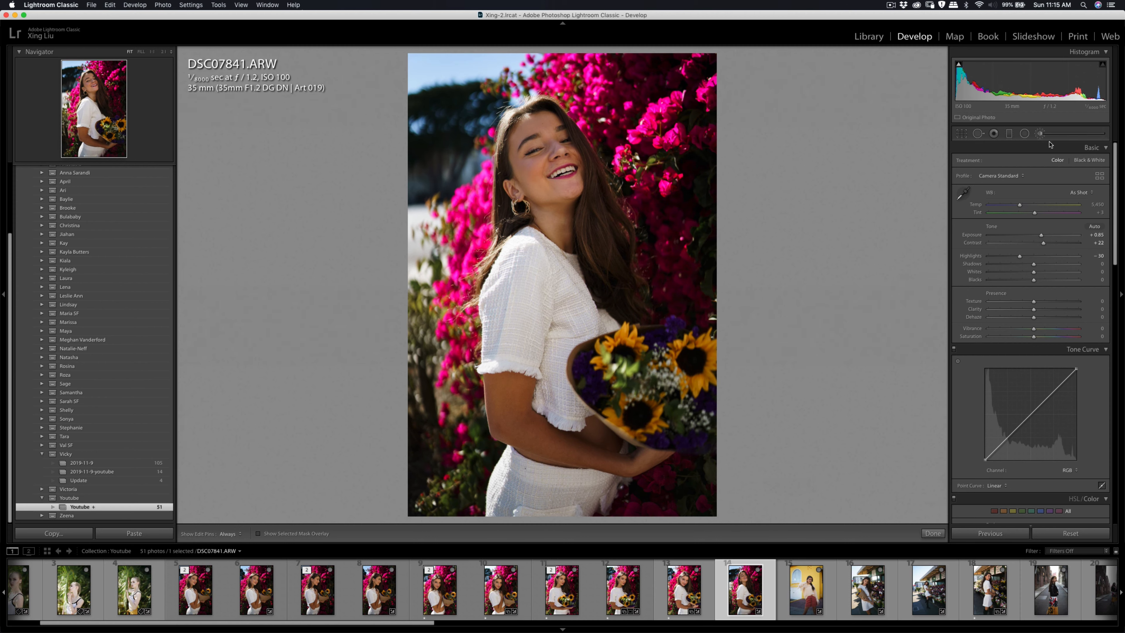
click(1014, 161)
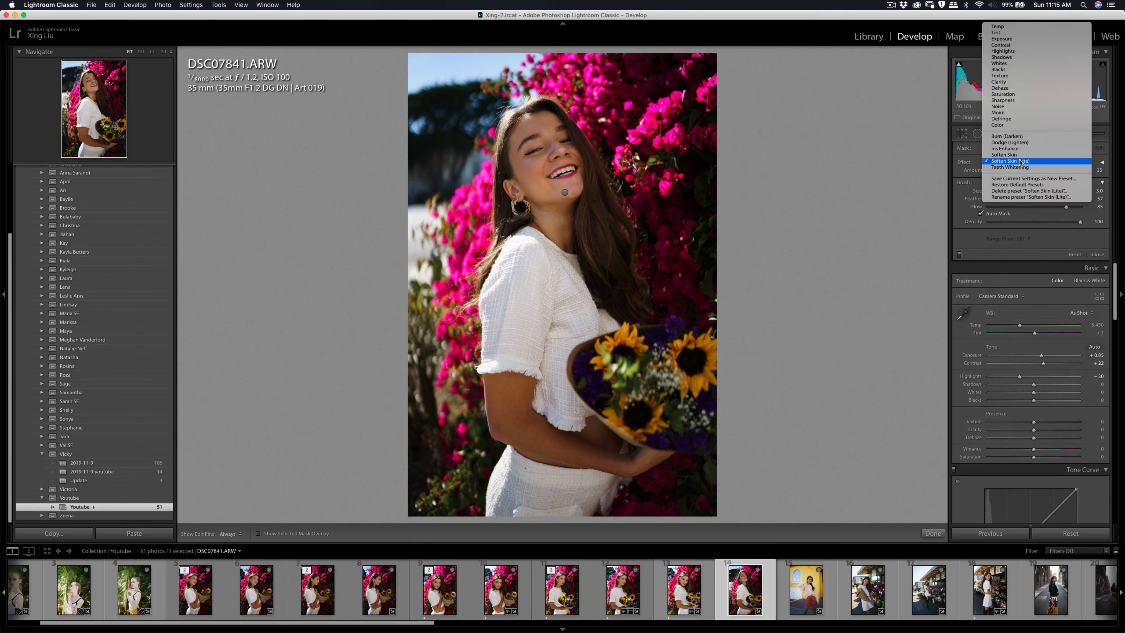
click(1009, 60)
key(h)
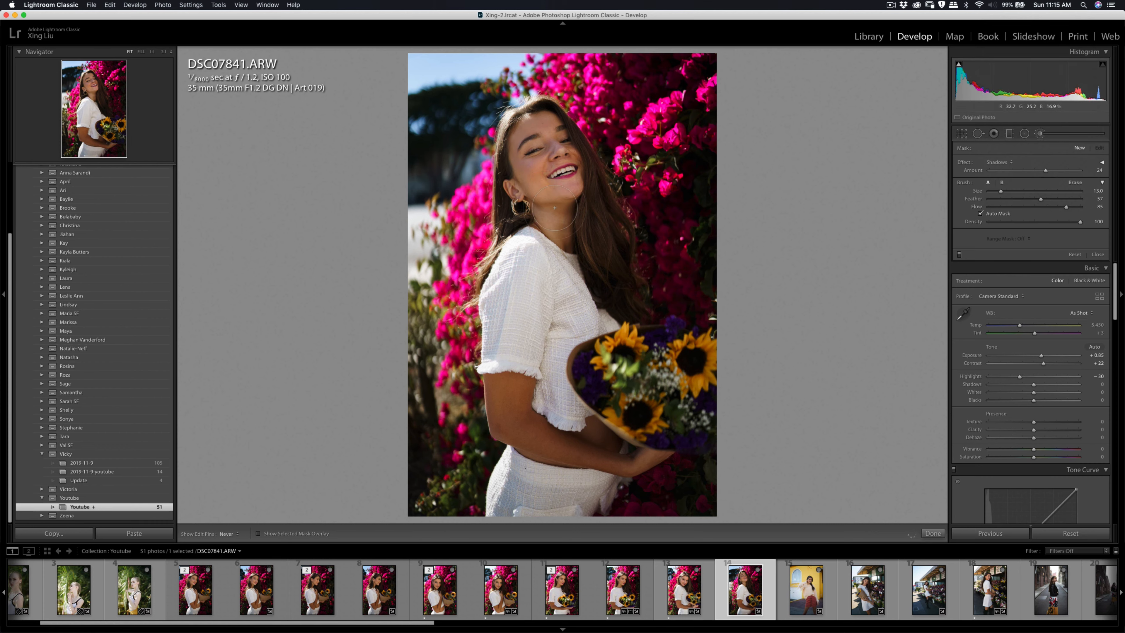
key(h)
drag(1047, 172, 1050, 172)
scroll(576, 166, up, 5)
key(h)
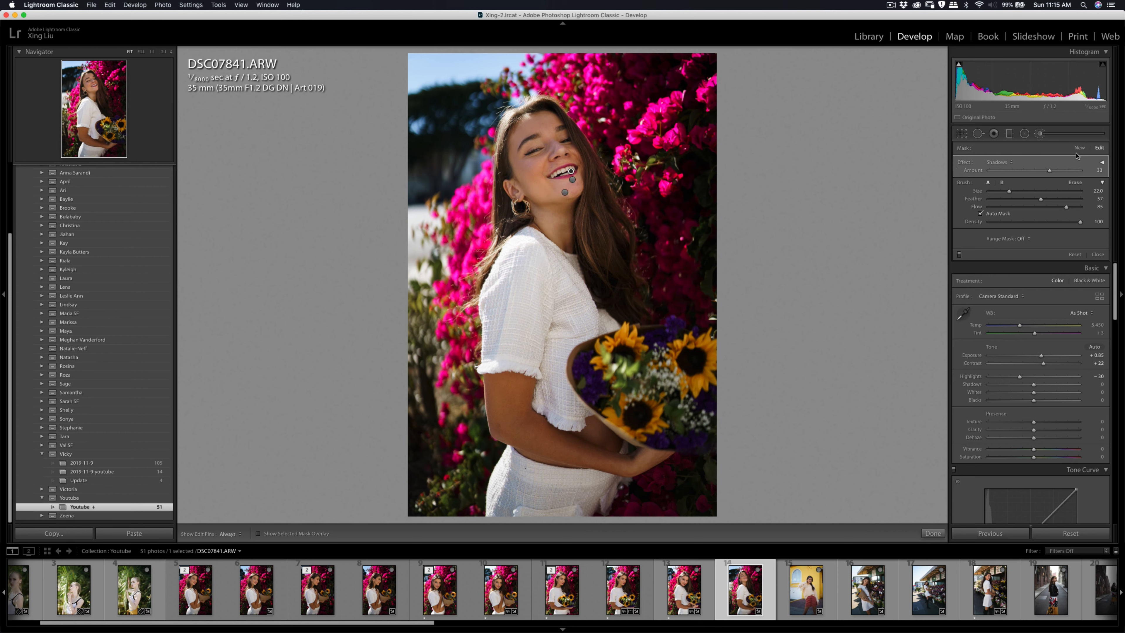
click(1078, 149)
click(1040, 134)
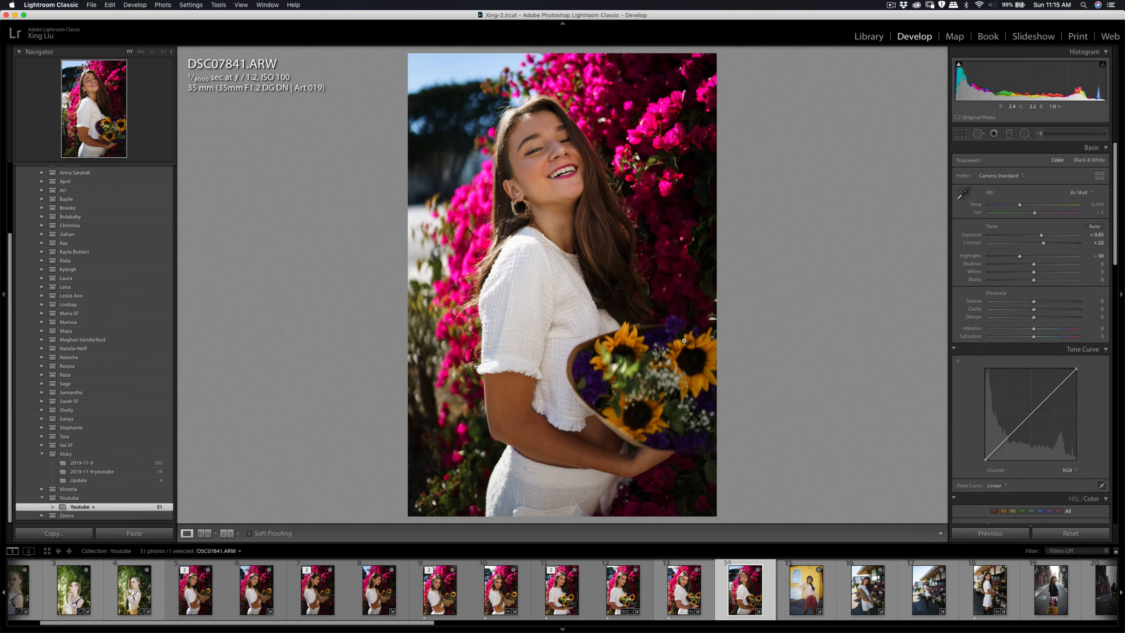
Step: Send DSC07841.ARW to Imagenomic Portraiture 3 for external editing
right_click(555, 218)
mouse_move(620, 291)
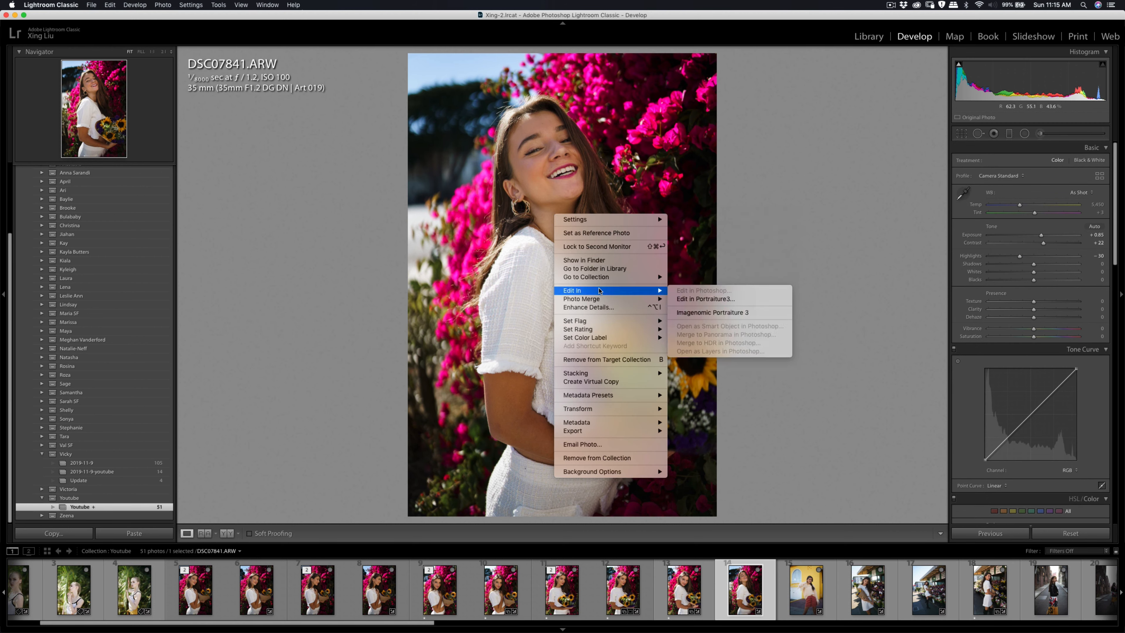
click(713, 312)
click(760, 295)
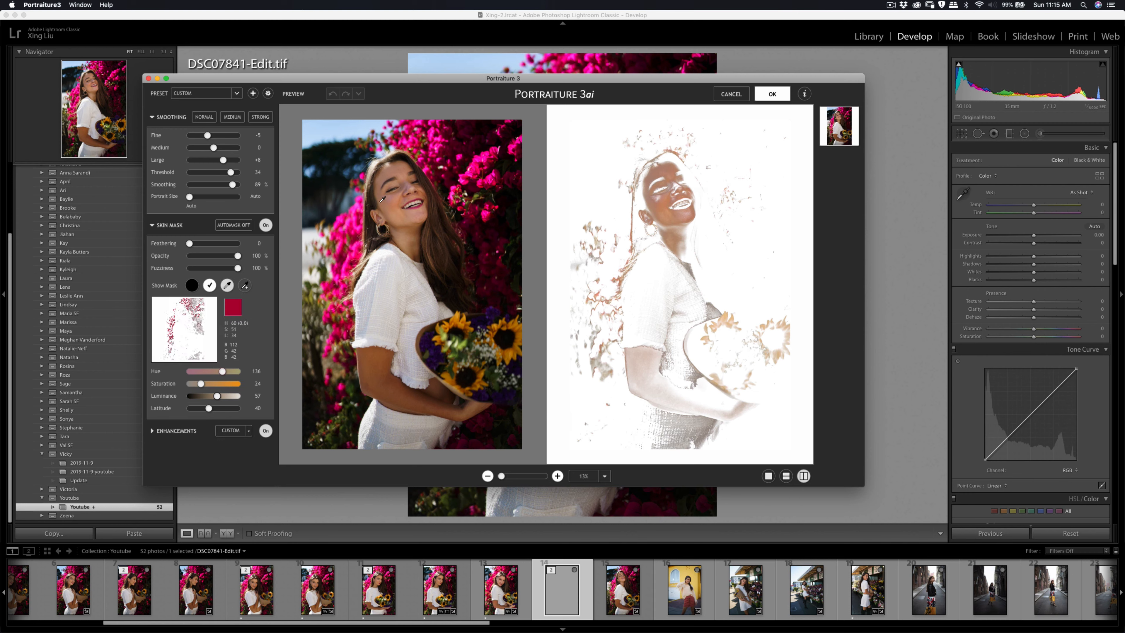
Step: Sample the facial skin tone for the Portraiture skin mask, apply the smoothing, and export DSC07841-Edit.tif
click(382, 199)
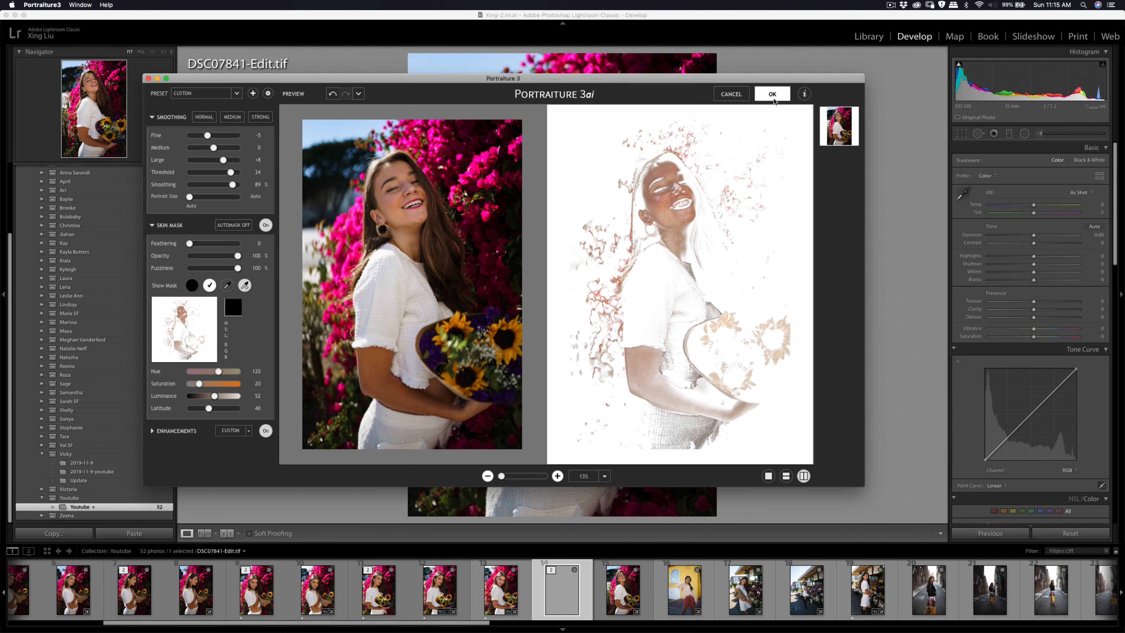
click(772, 94)
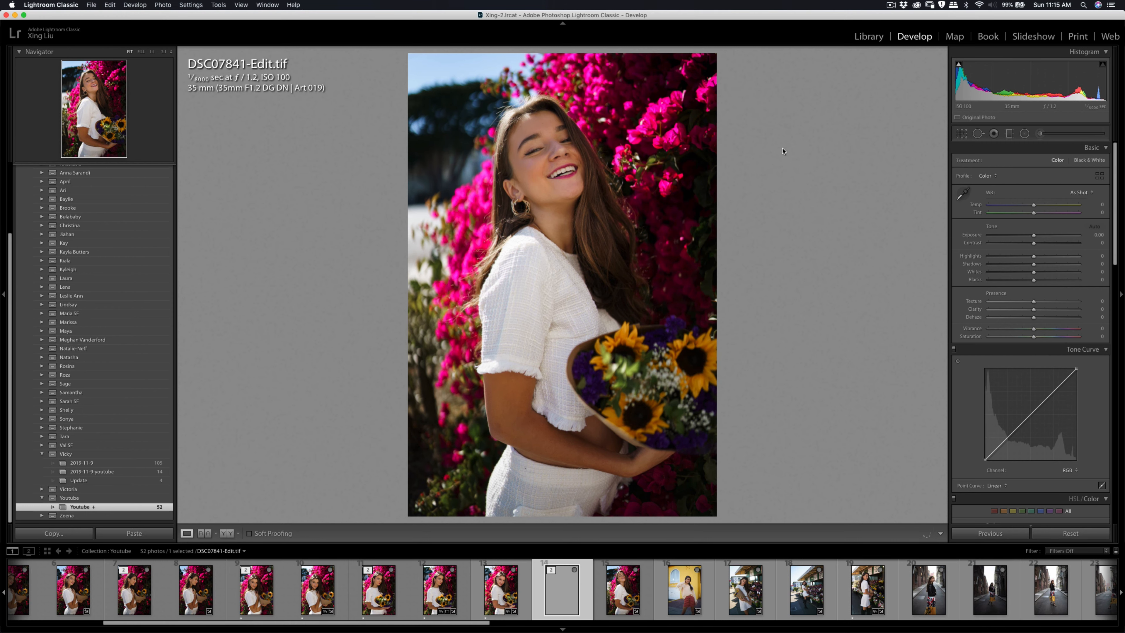
key(super+shift+e)
click(728, 343)
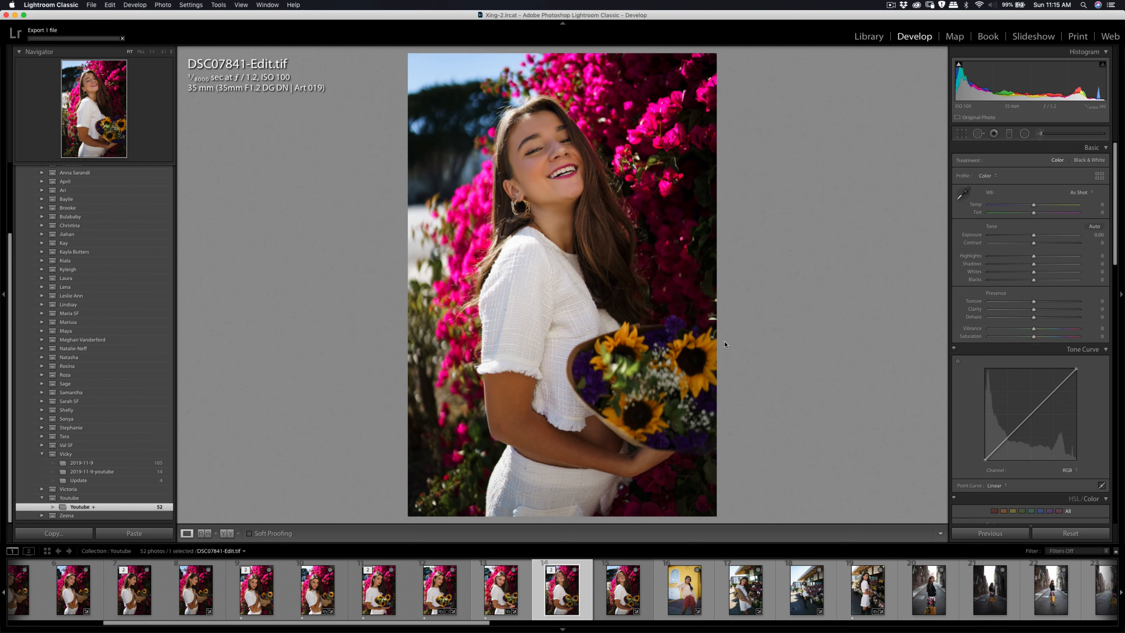
Step: Set the contrast of DSC07838-Edit.tif to +29 and export it to the Xing Dropbox folder on the hard drive
key(Left)
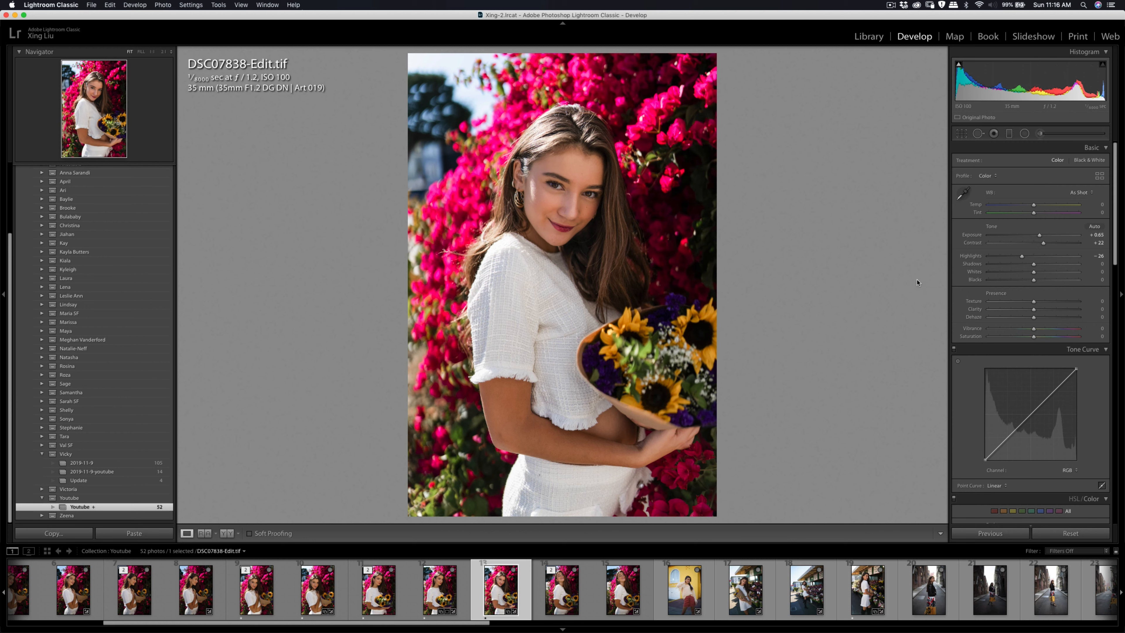
drag(1043, 243, 1047, 245)
key(super+shift+e)
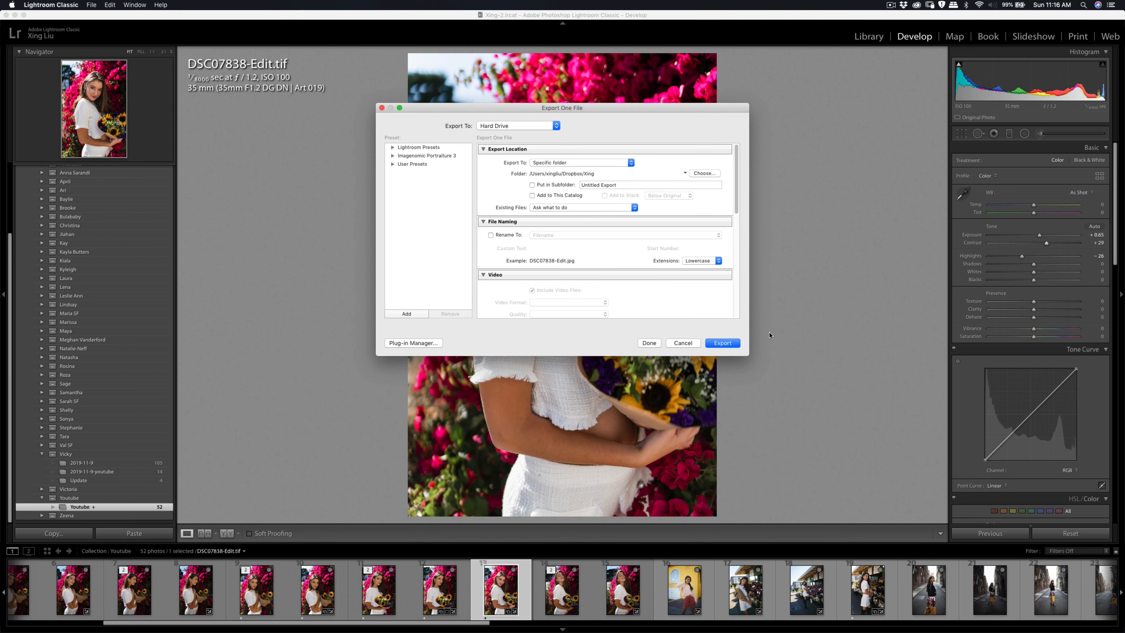
click(721, 343)
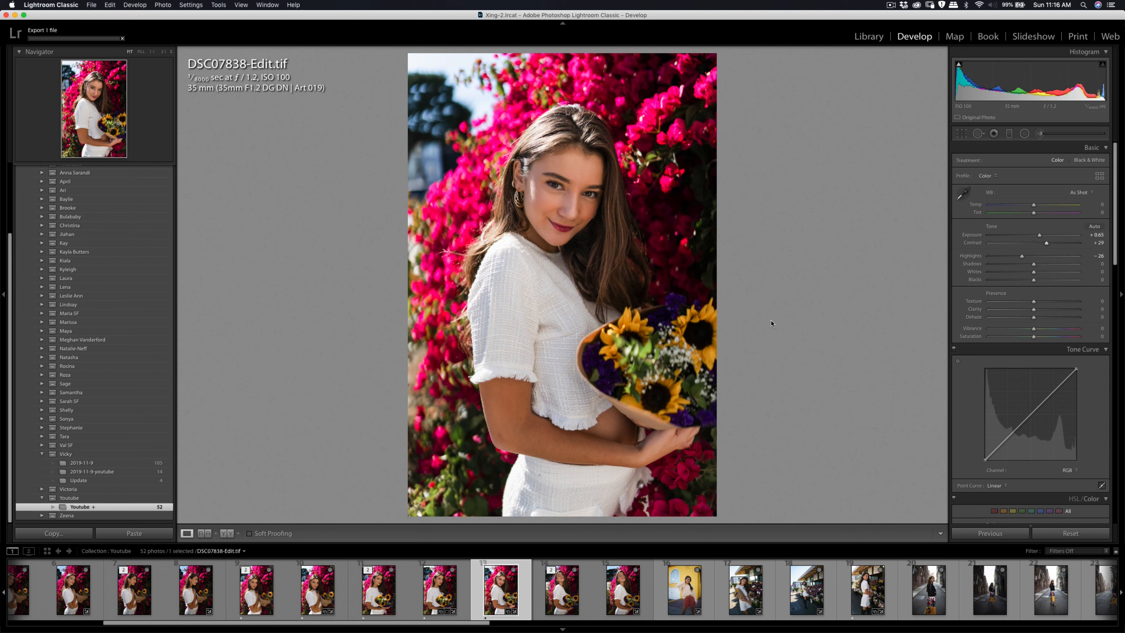
Step: Export DSC07838-Edit.tif again, overwriting the existing DSC07838-Edit.jpg
drag(1039, 235, 1040, 239)
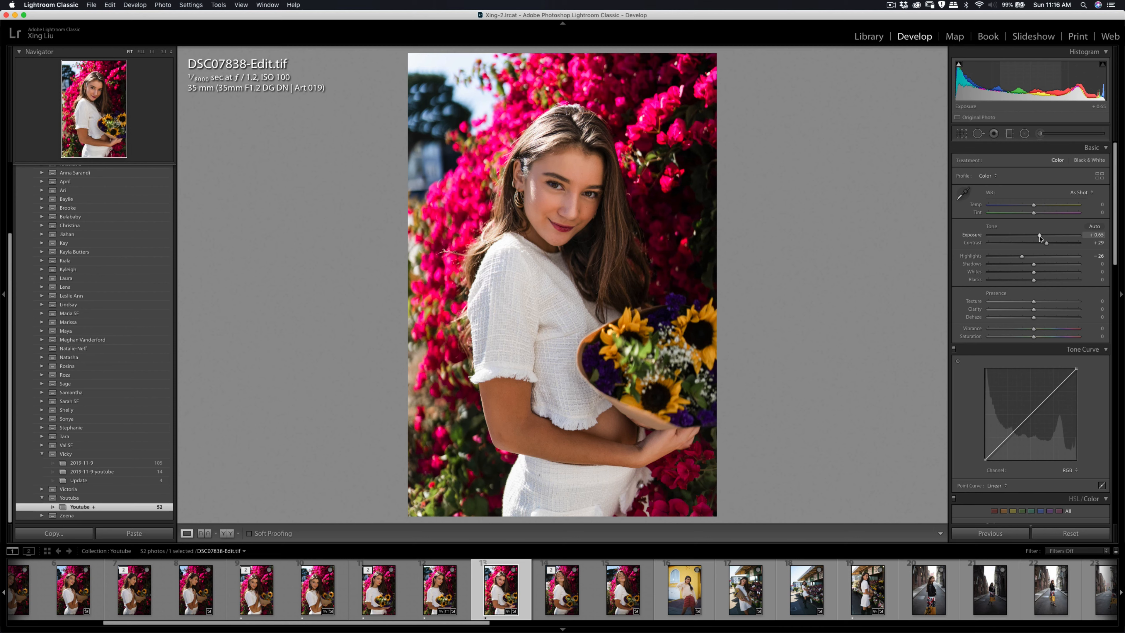
key(super+shift+e)
click(715, 345)
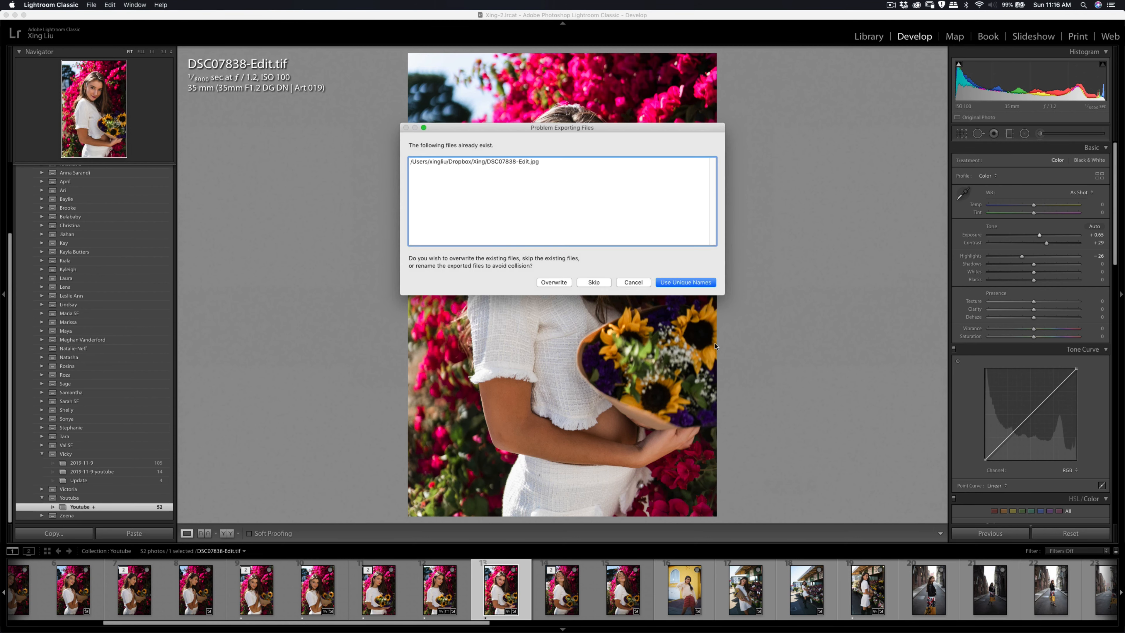
click(553, 284)
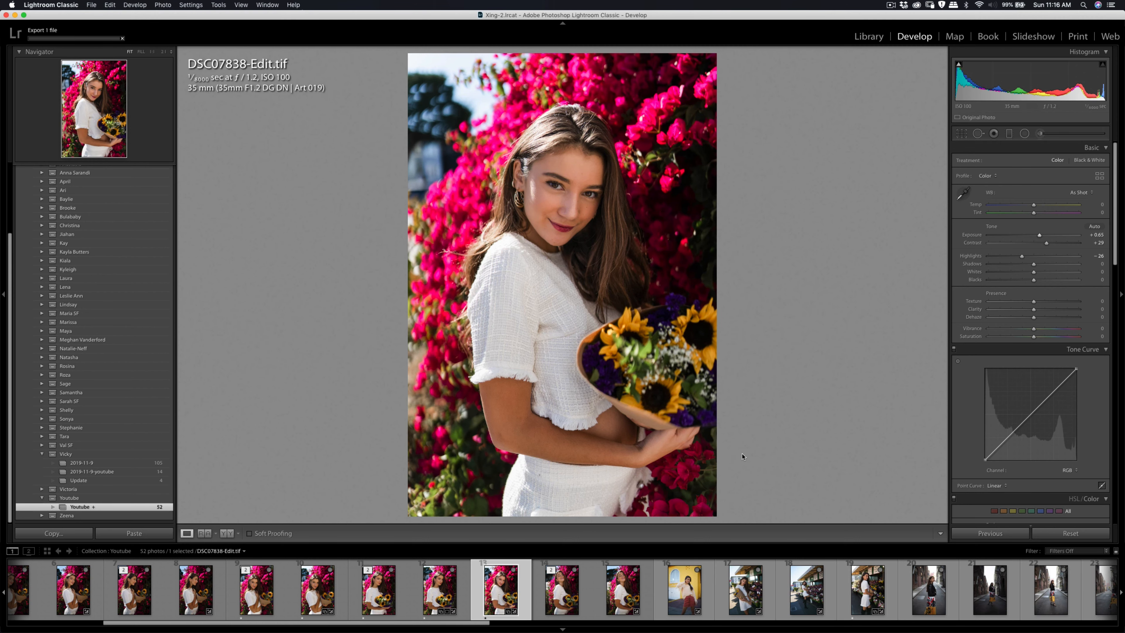
Step: Open DSC08475.ARW, the portrait in front of the yellow building, and view the full photo
click(690, 588)
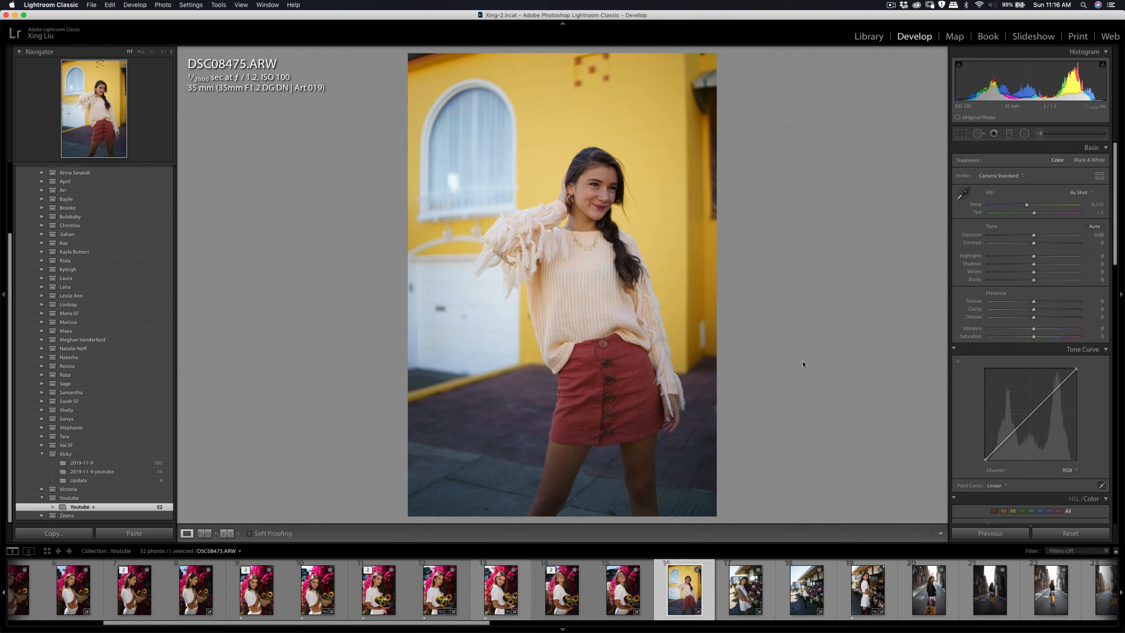
click(708, 324)
click(711, 322)
click(889, 6)
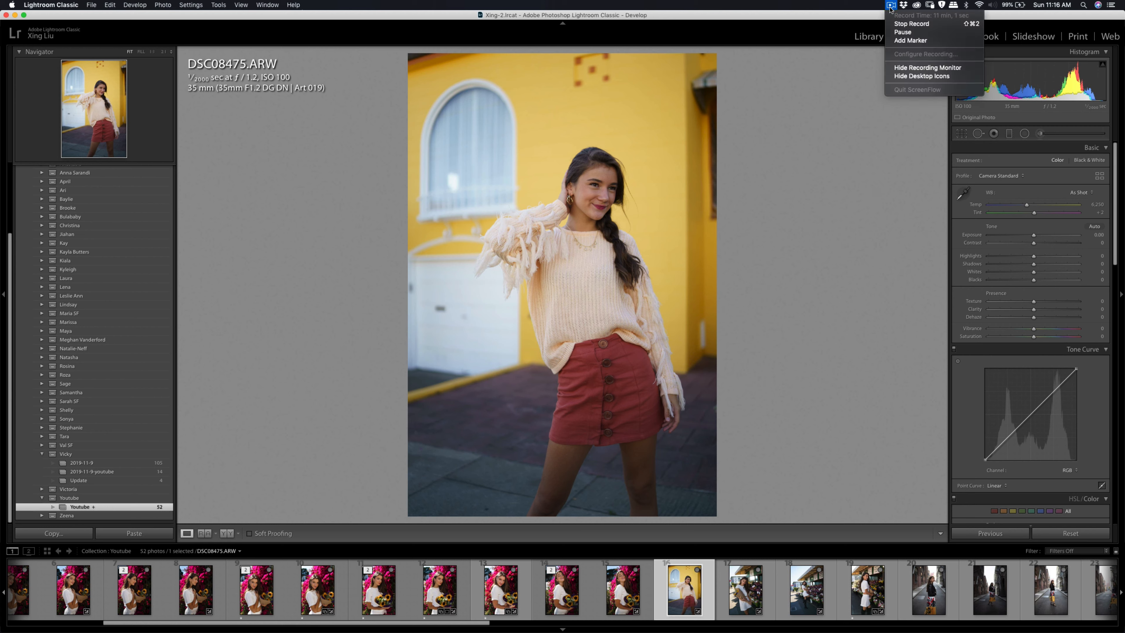